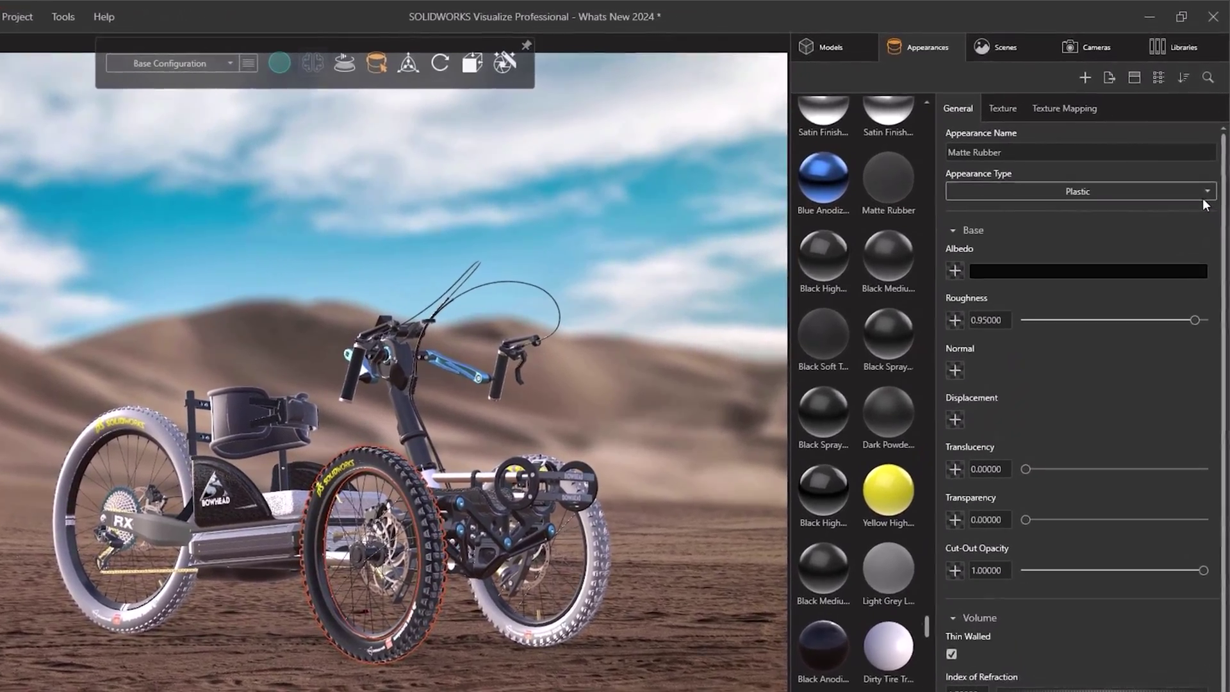
Switch Matte Rubber's appearance type from Plastic to Enterprise PBR Shading Model and review its new properties.
click(1206, 171)
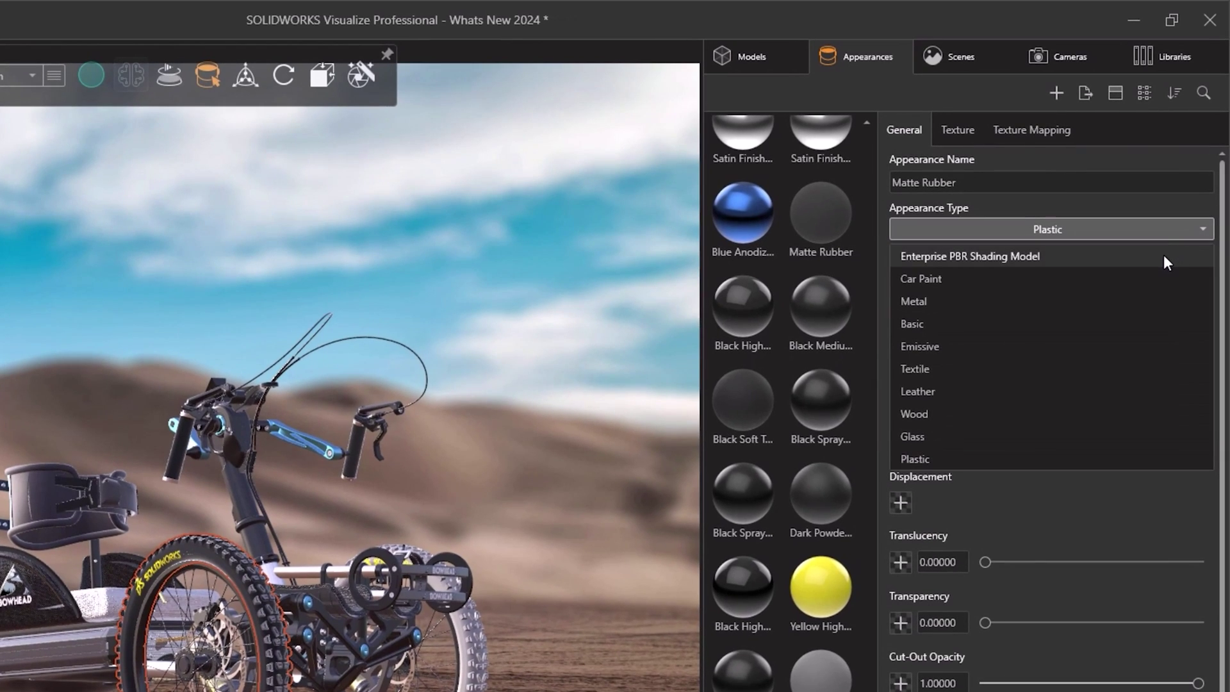
click(1163, 256)
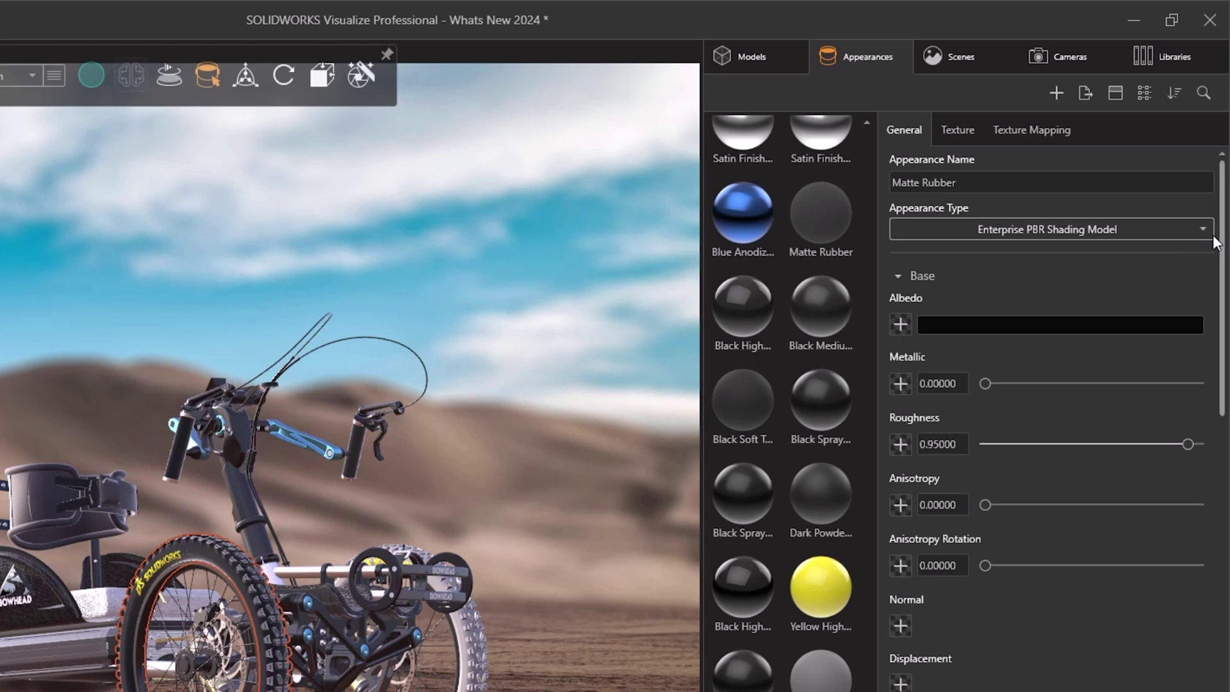
mouse_move(1223, 231)
mouse_down()
mouse_move(1206, 320)
mouse_move(1219, 442)
mouse_up()
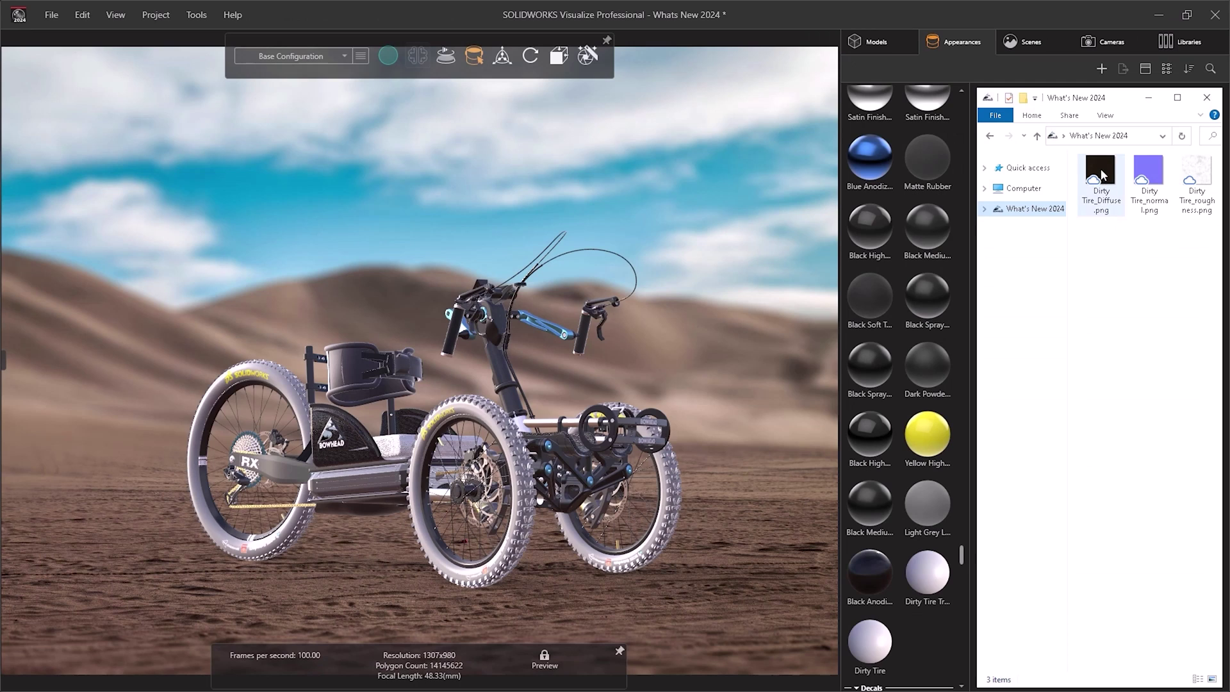
Drop Dirty Tire_Diffuse.png onto the tire and load it as the Albedo texture.
drag(1073, 191, 503, 442)
click(518, 491)
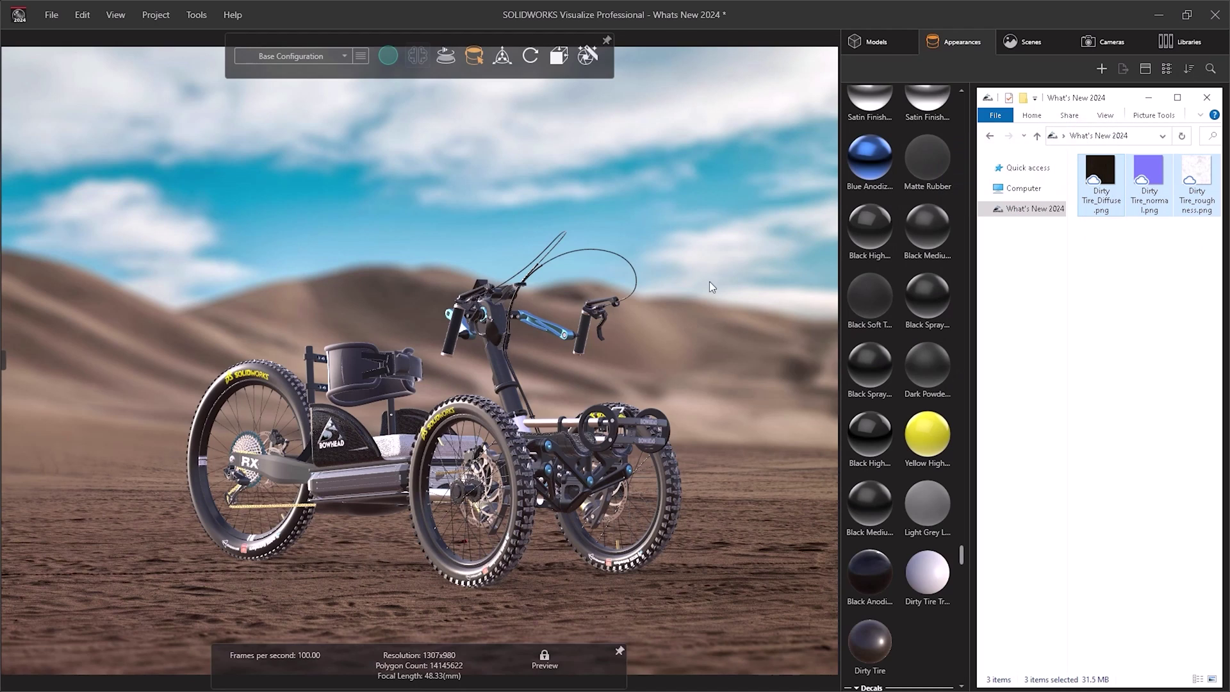
Give the tire's Albedo texture a brown tint with higher Saturation and Lightness.
click(496, 429)
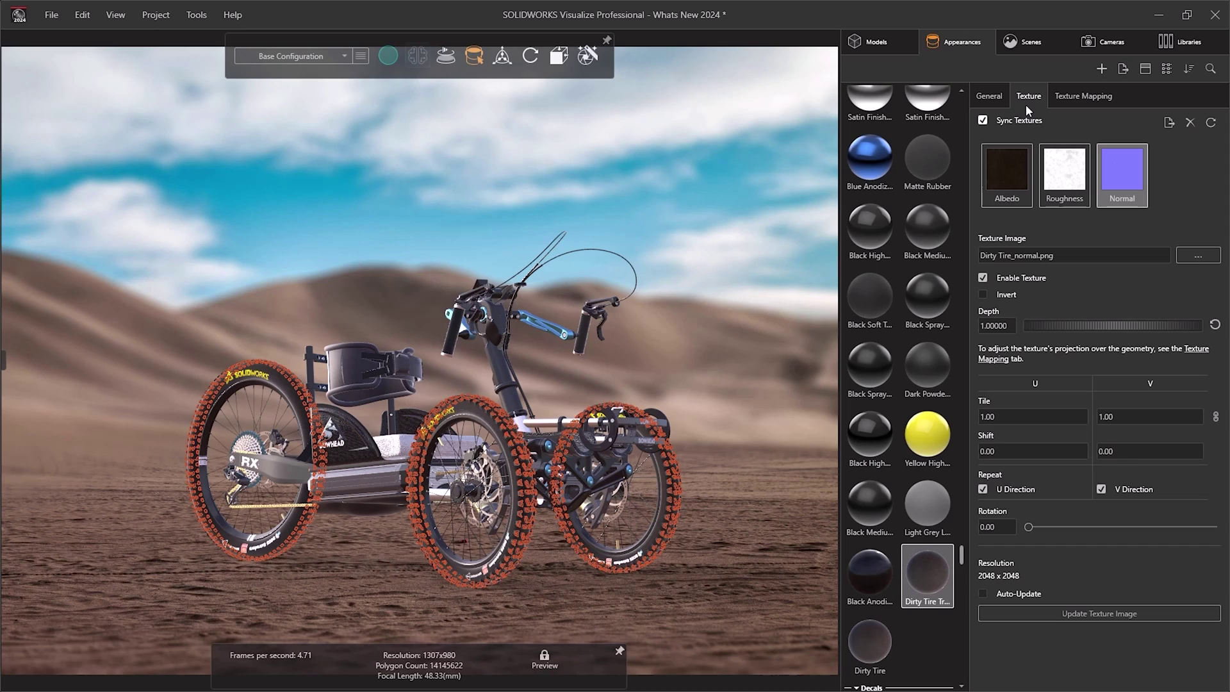
click(998, 158)
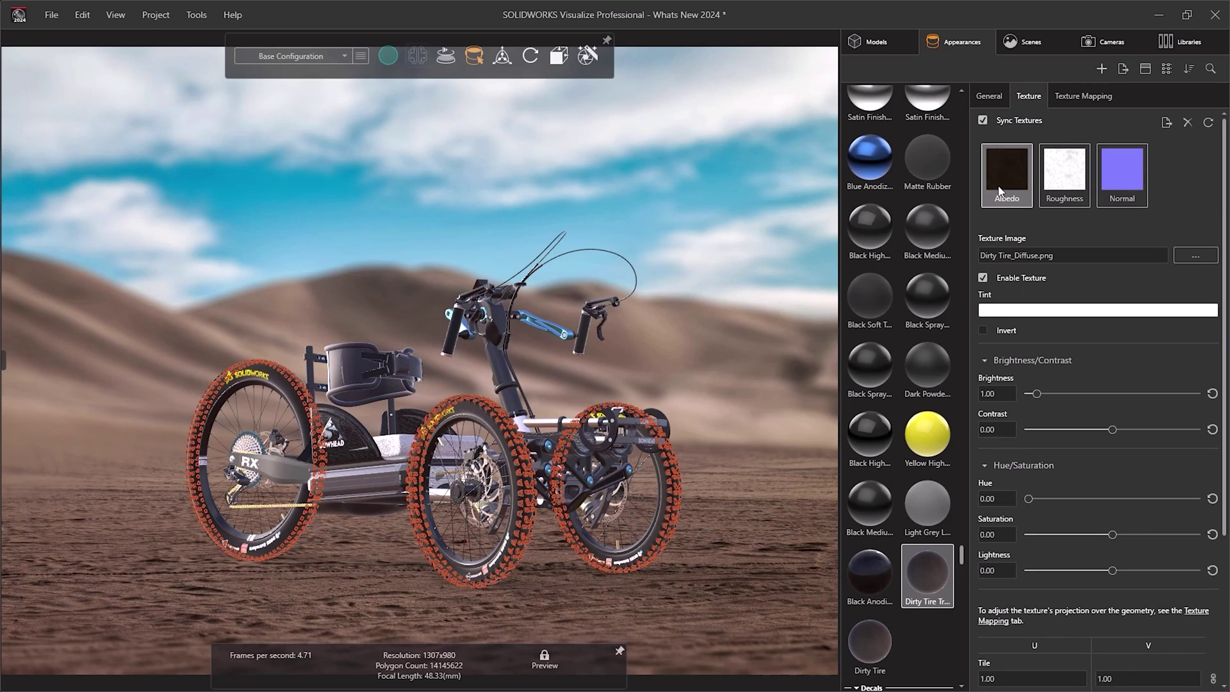
click(992, 312)
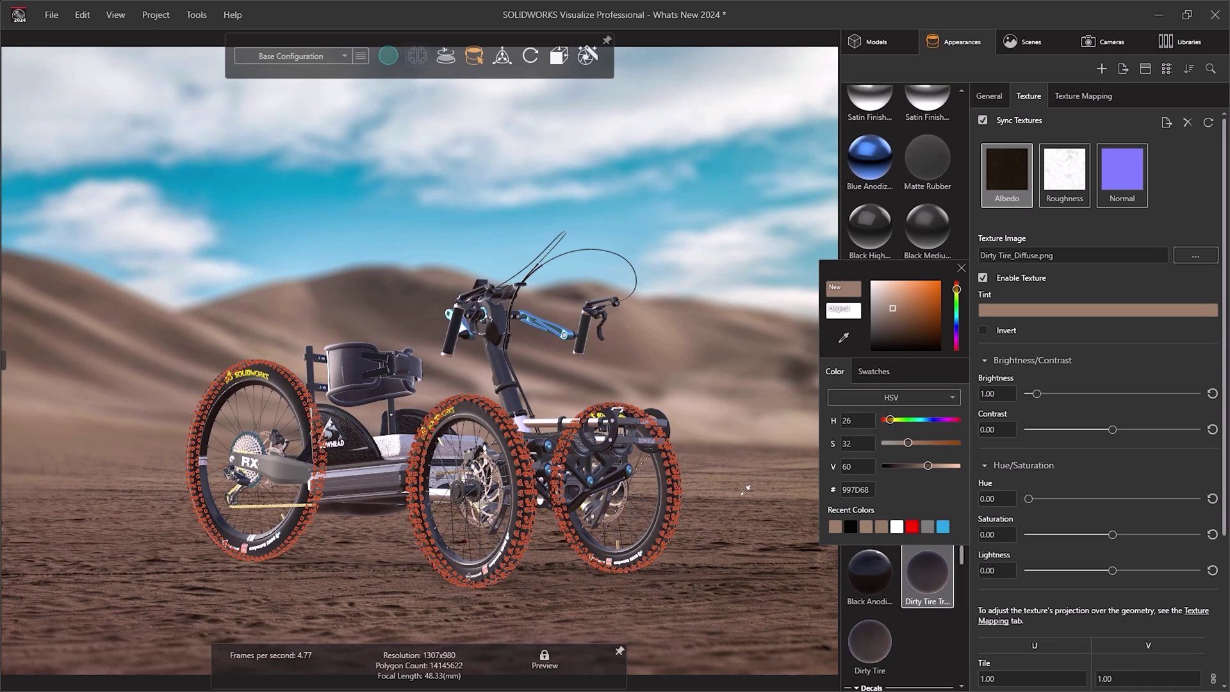
drag(1112, 535, 1165, 535)
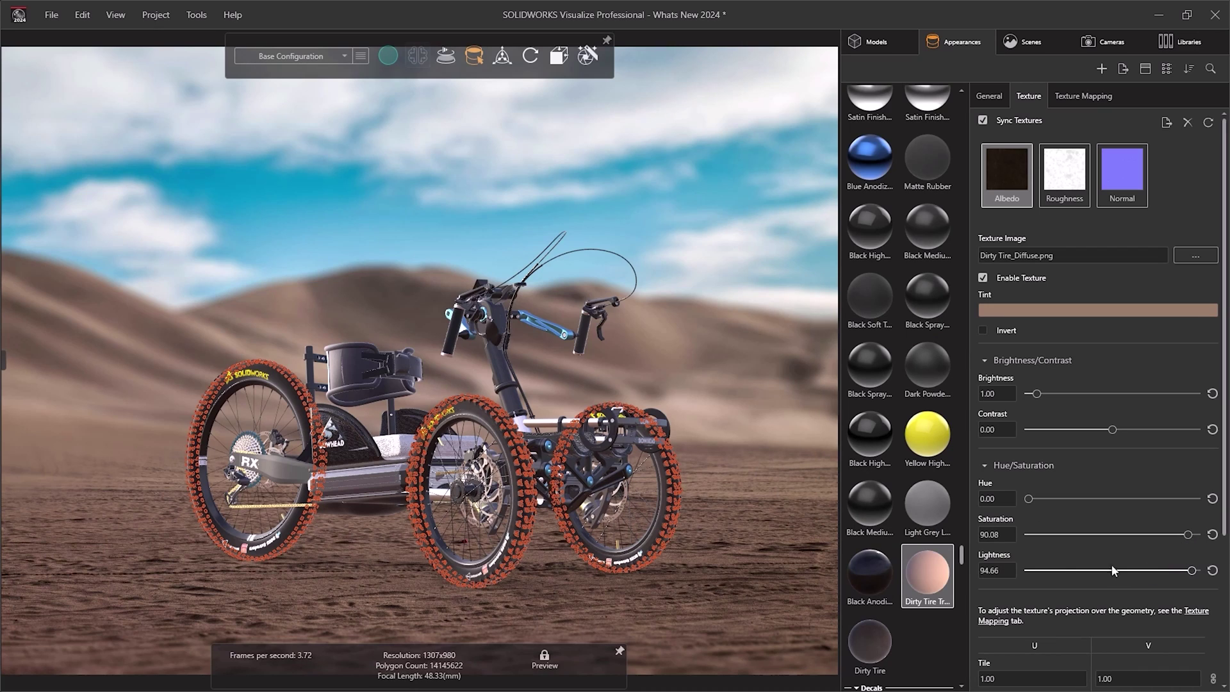
click(777, 532)
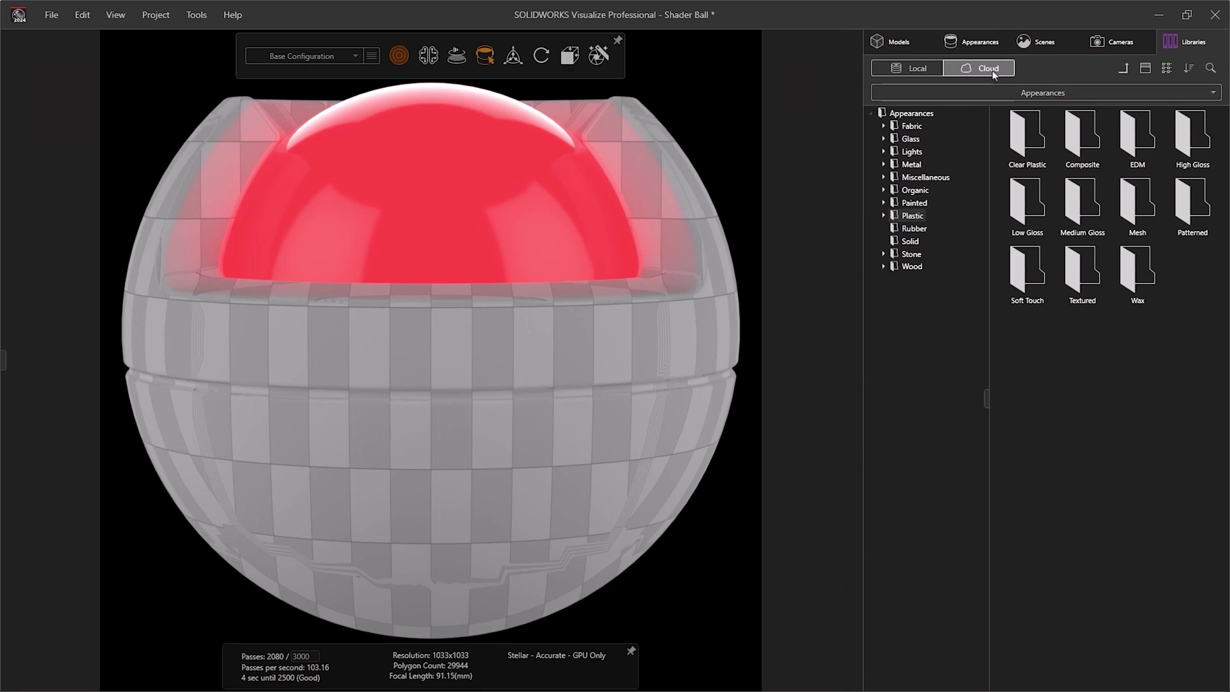
Apply Cloud library Frosted Plastic to the shader ball and accept converting the drone's legacy assets.
click(939, 230)
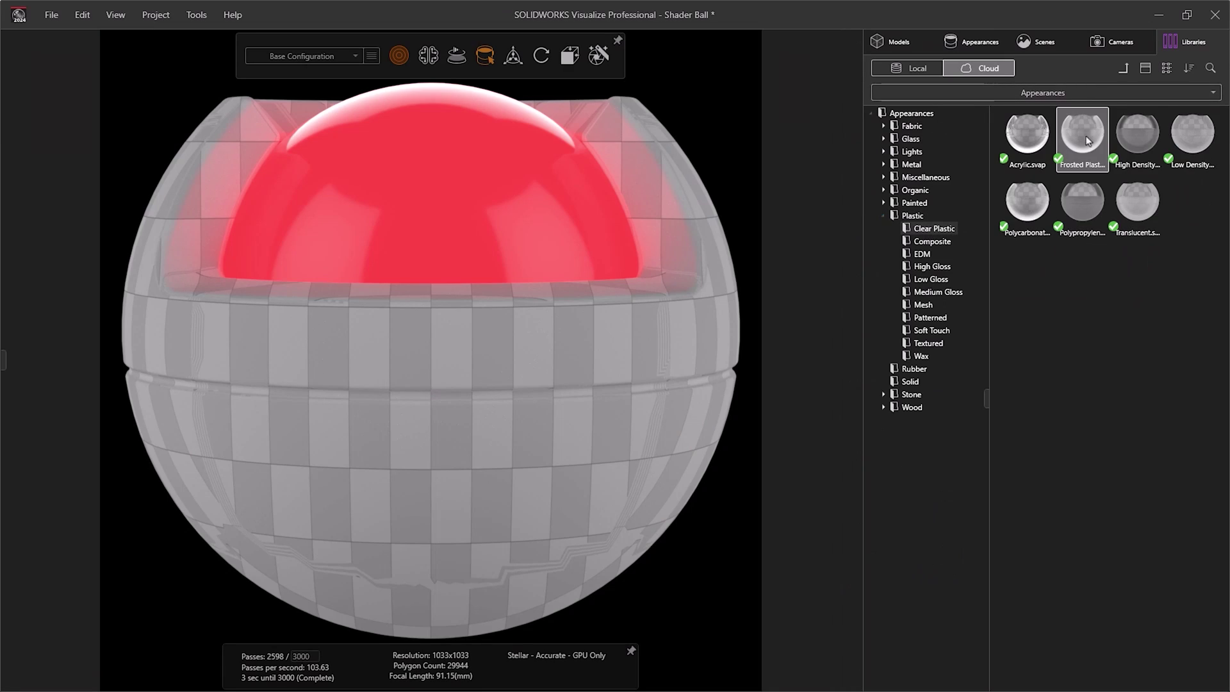
drag(723, 265, 721, 266)
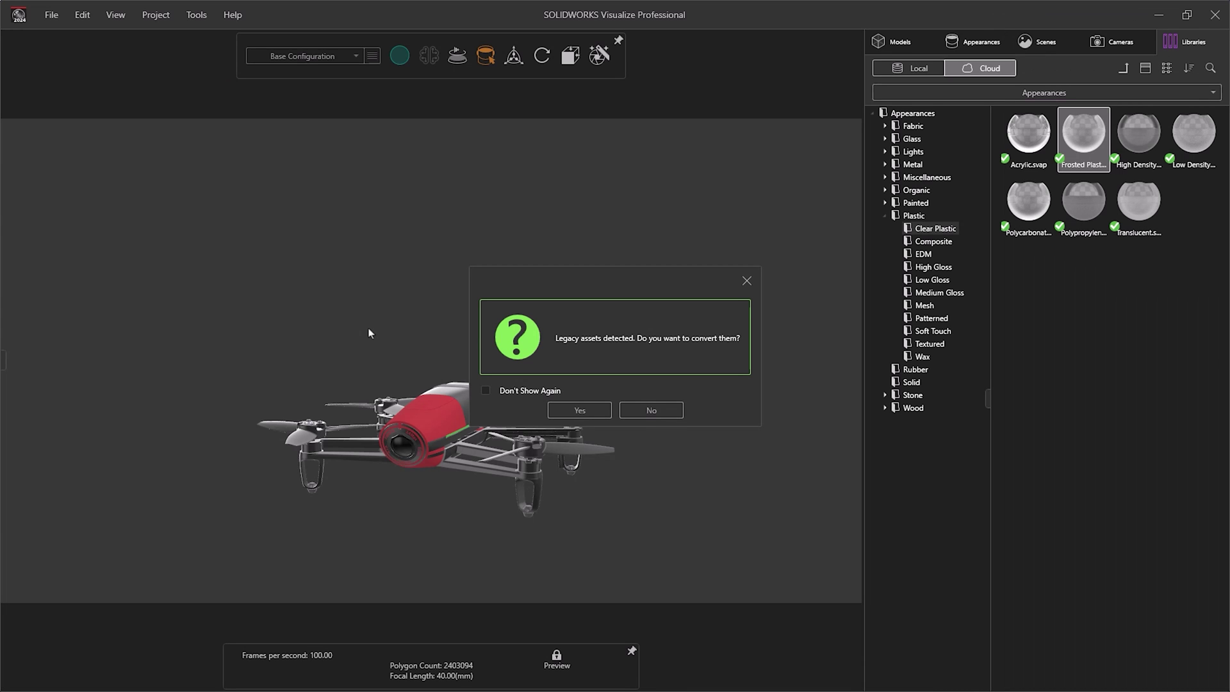
click(581, 412)
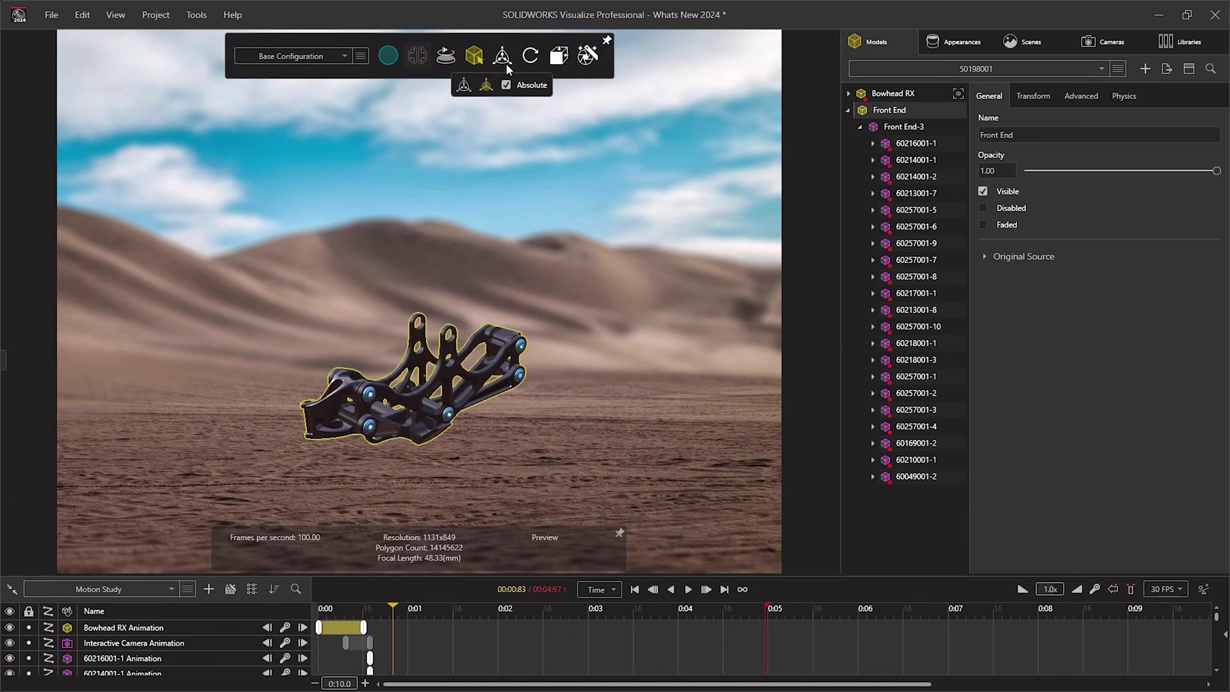
click(506, 63)
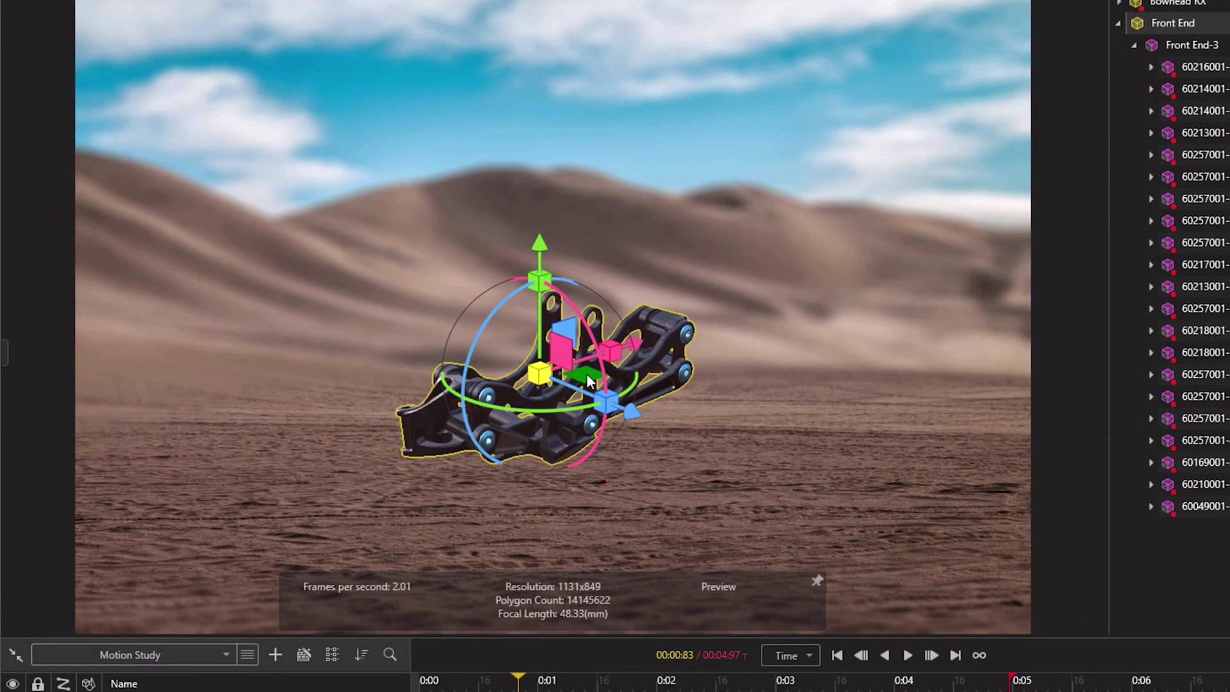
drag(588, 379, 734, 322)
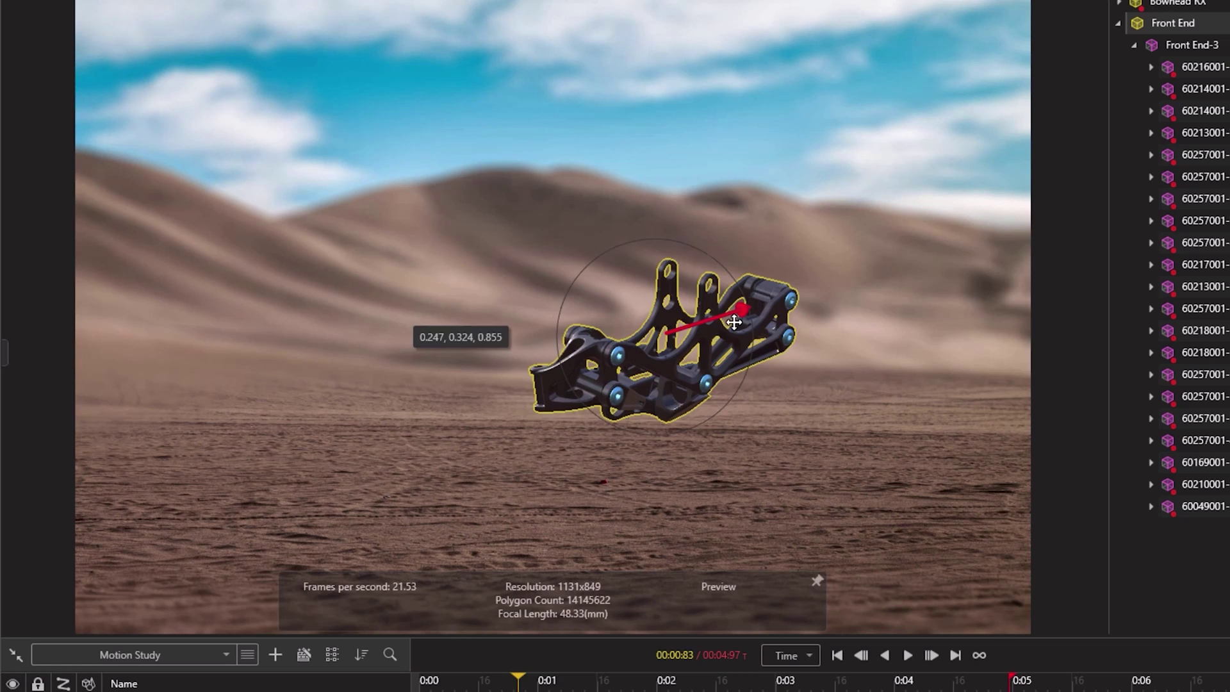
key(ctrl+z)
drag(625, 352, 737, 368)
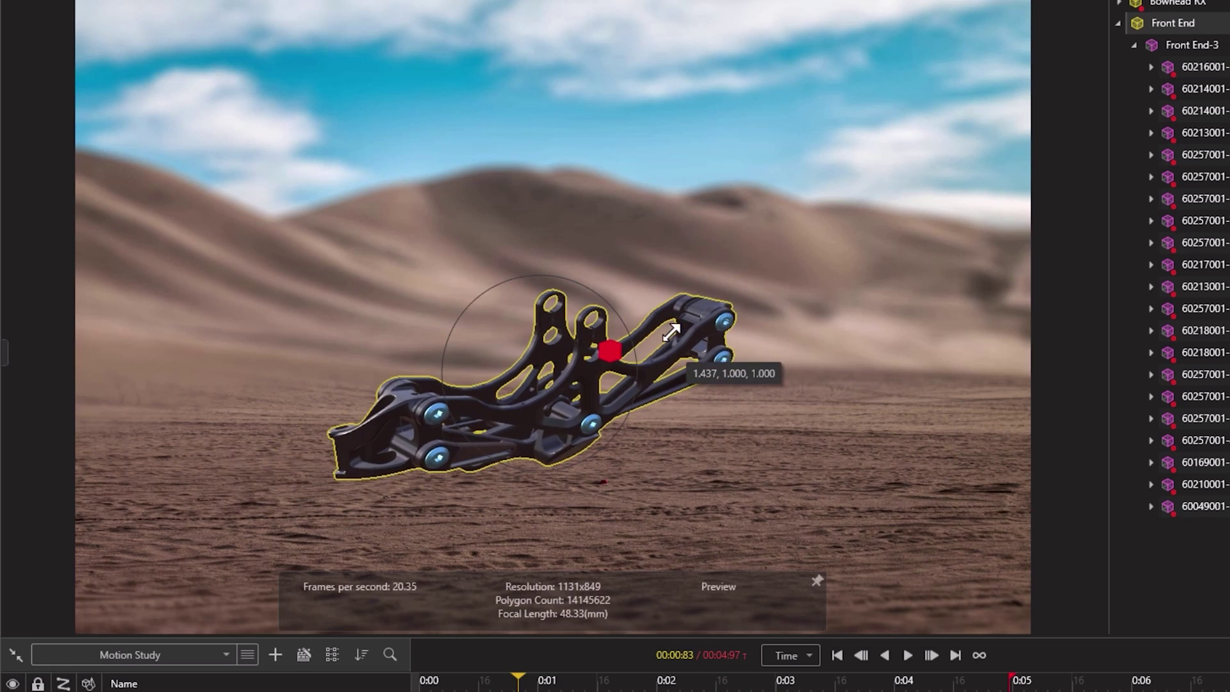
key(ctrl+z)
mouse_move(562, 373)
mouse_down()
mouse_move(624, 294)
mouse_move(608, 275)
mouse_up()
key(ctrl+z)
key(ctrl+z)
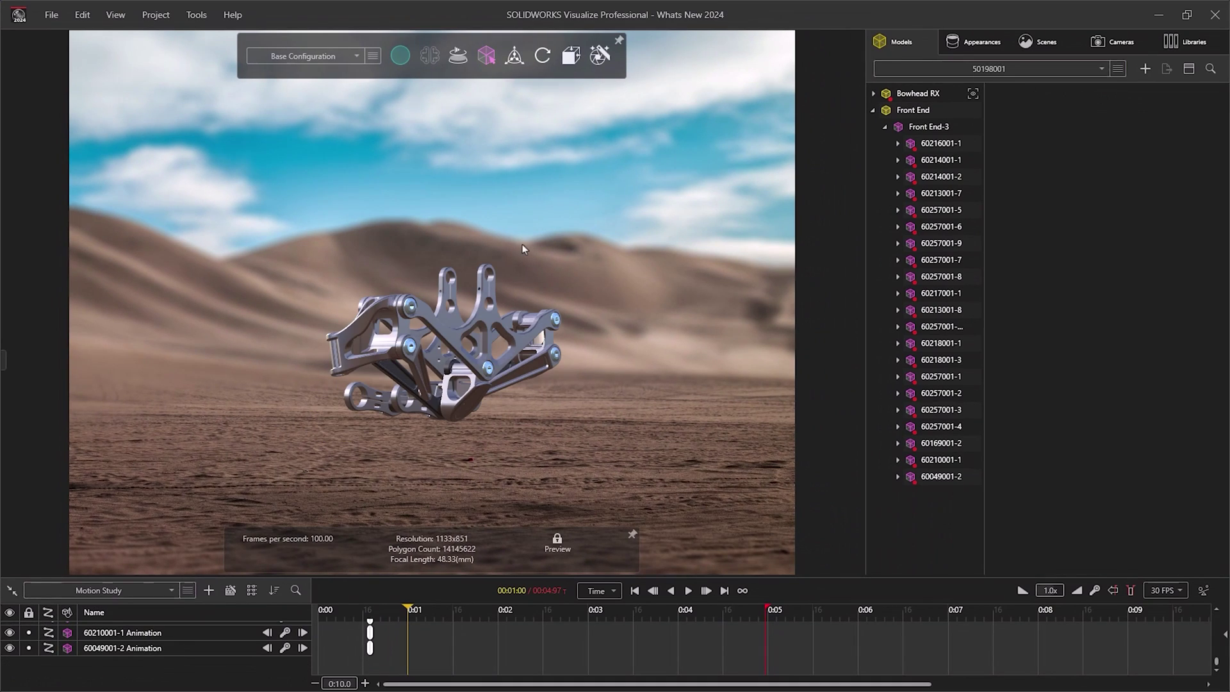
Select part 60213001-8 and try the gizmo move, rotate and scale modes, cancelling each.
click(485, 325)
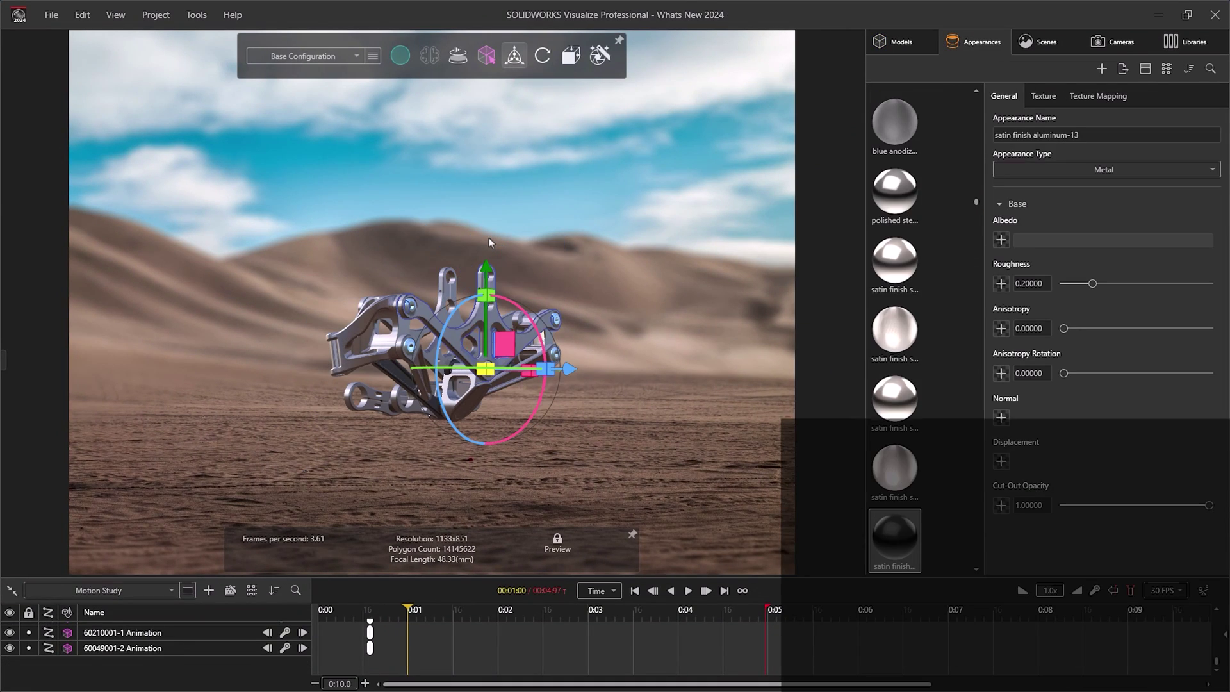
key(g)
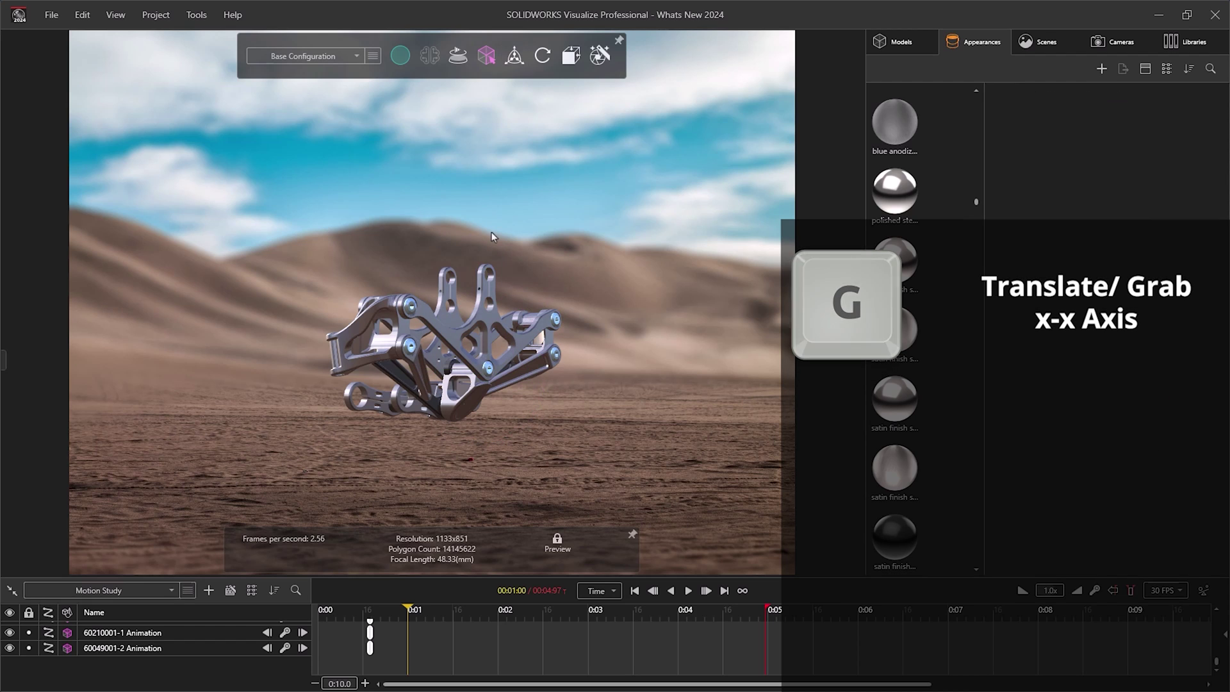
key(r)
key(e)
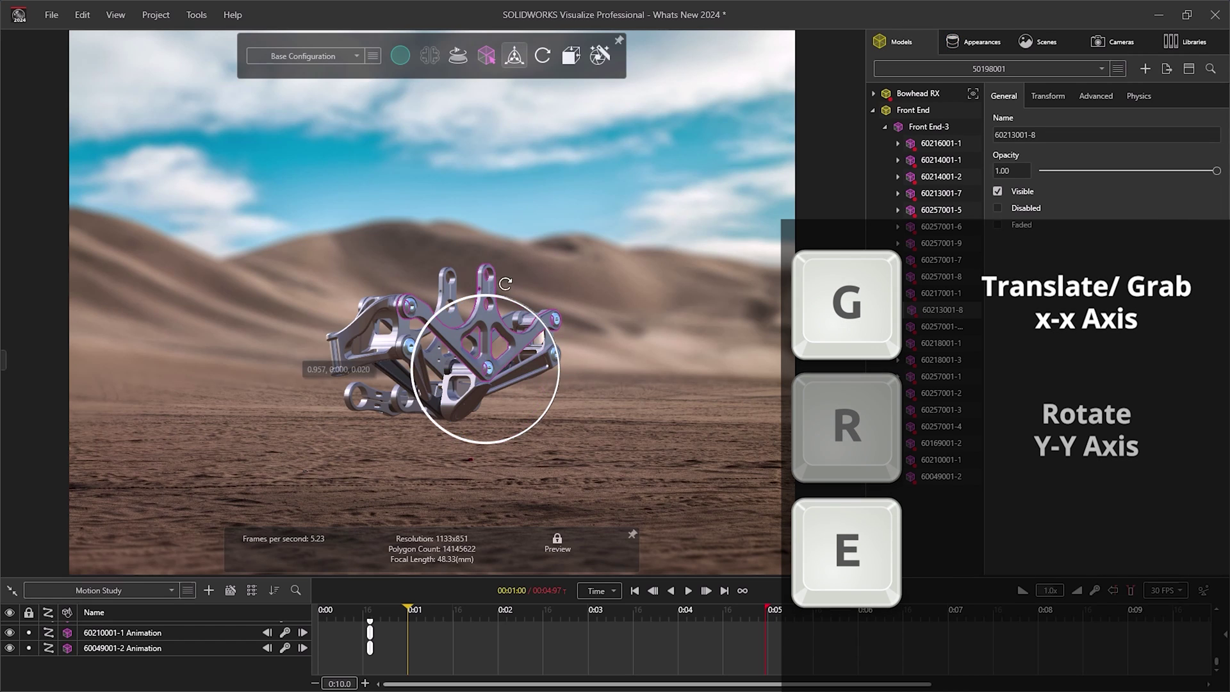
drag(505, 282, 480, 245)
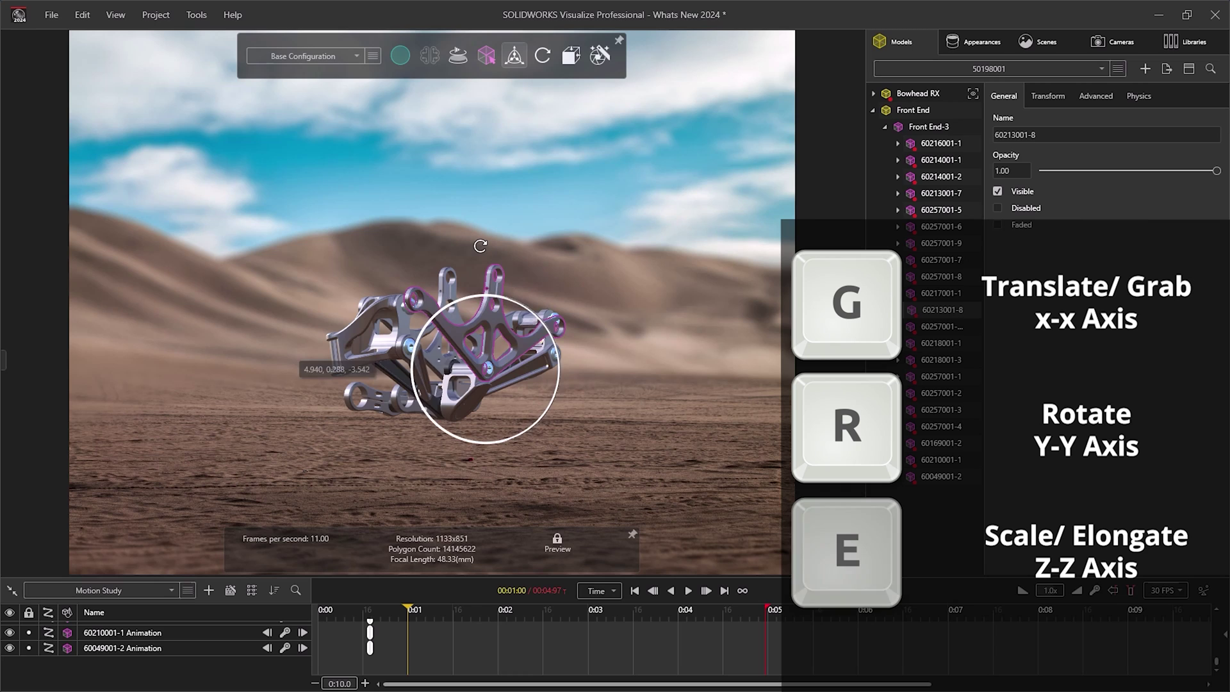
key(Escape)
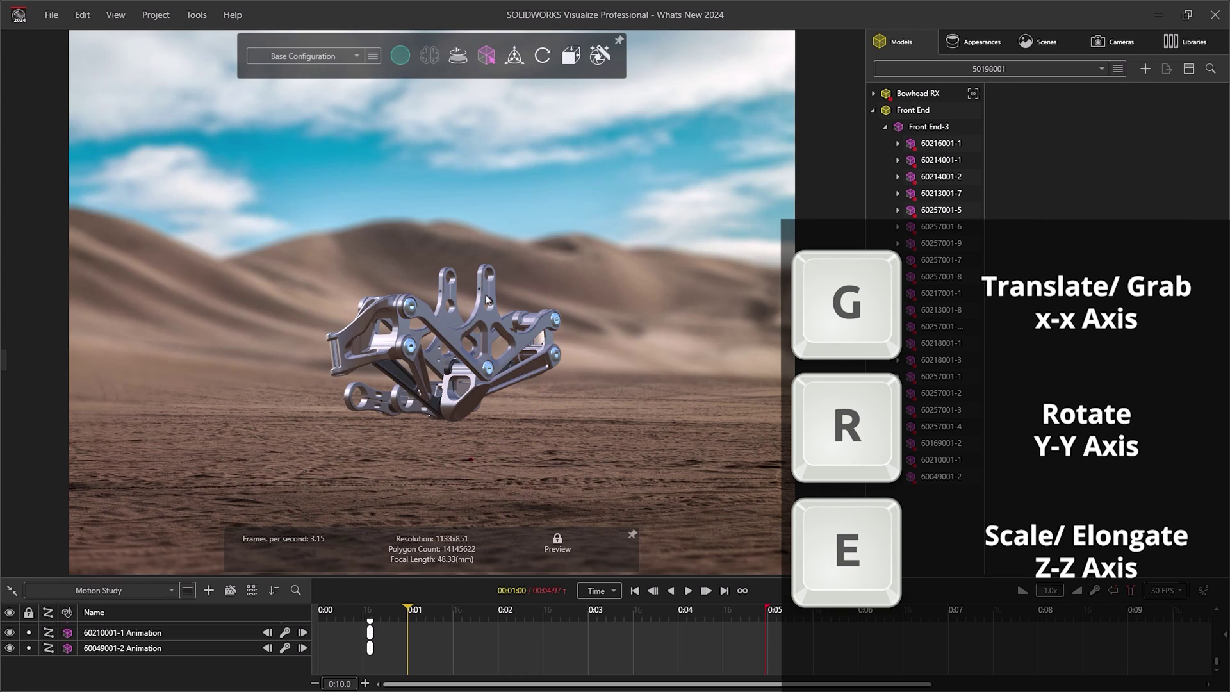
click(486, 296)
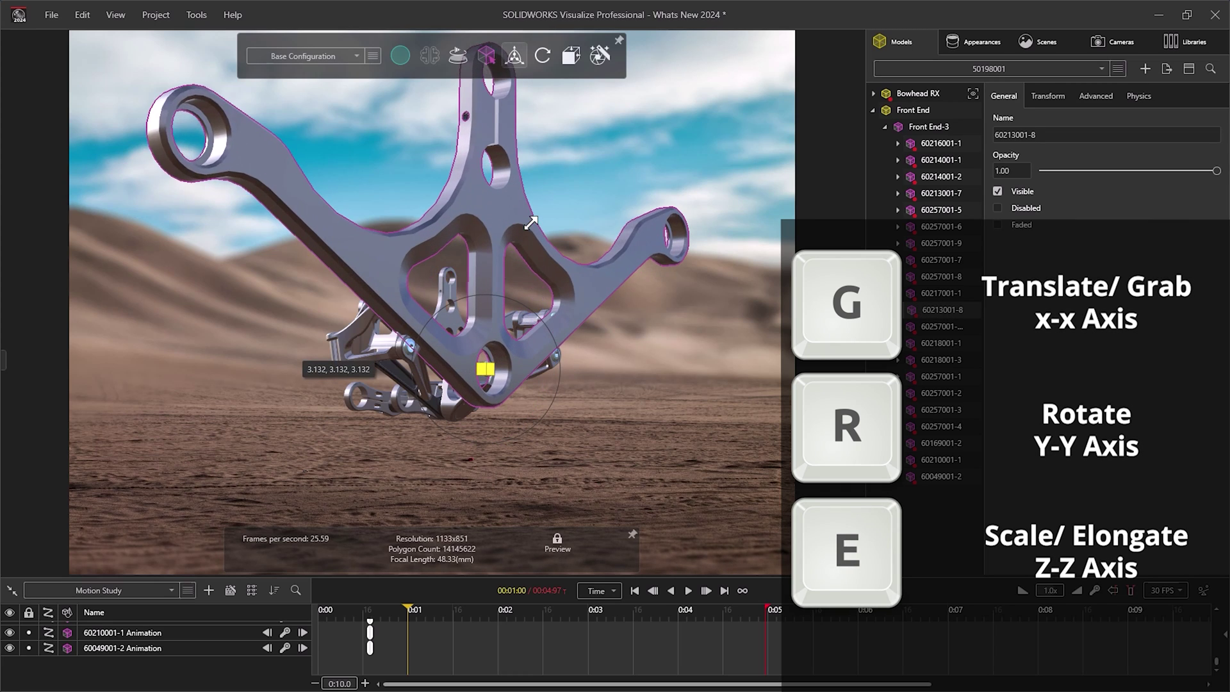
key(Escape)
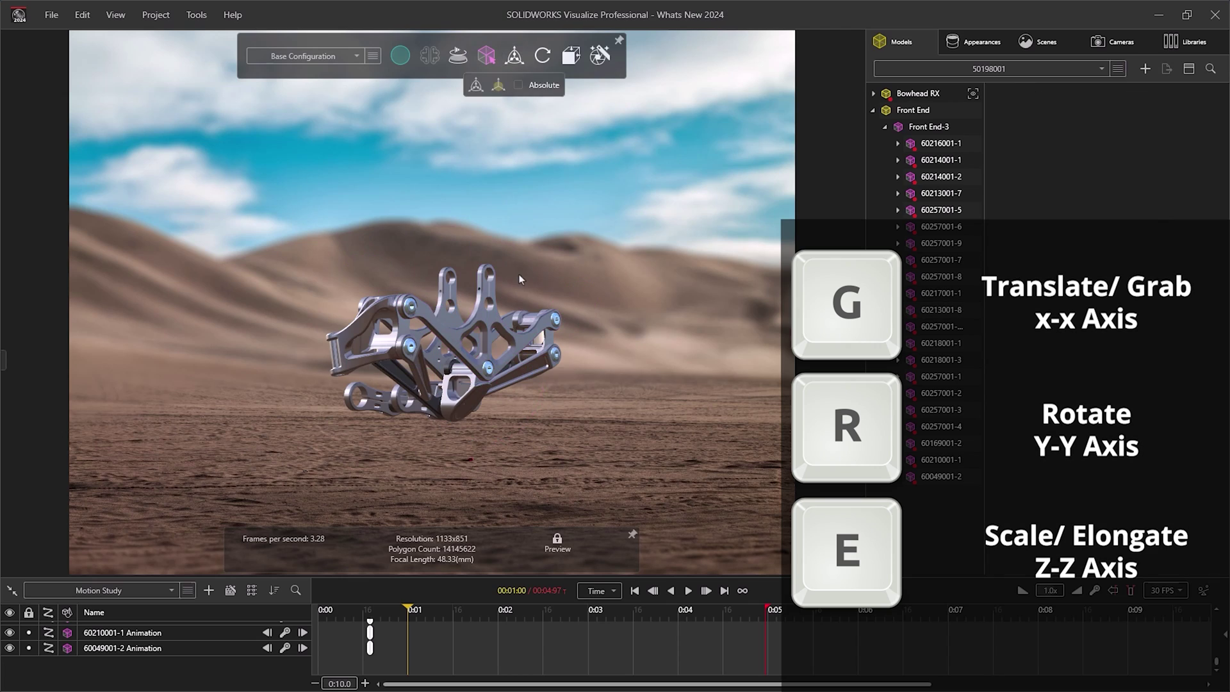
Clear the multi-part selection and rotate part 60213001-8 about its Y axis.
click(552, 317)
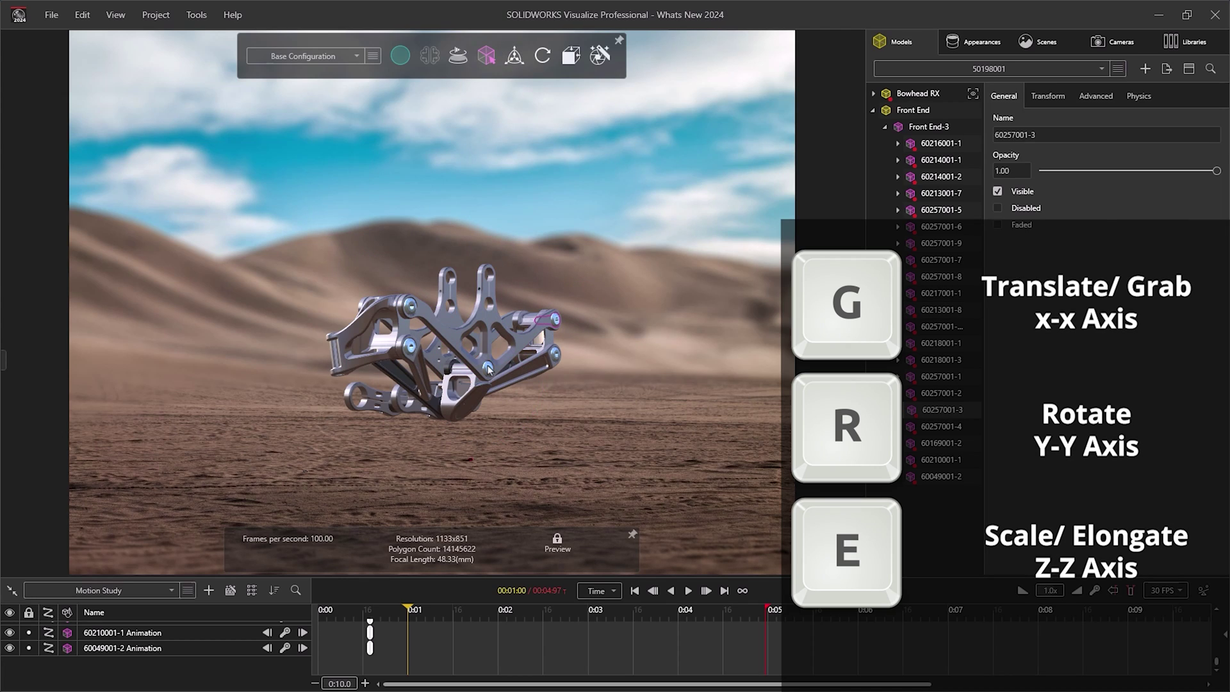
ctrl+click(488, 369)
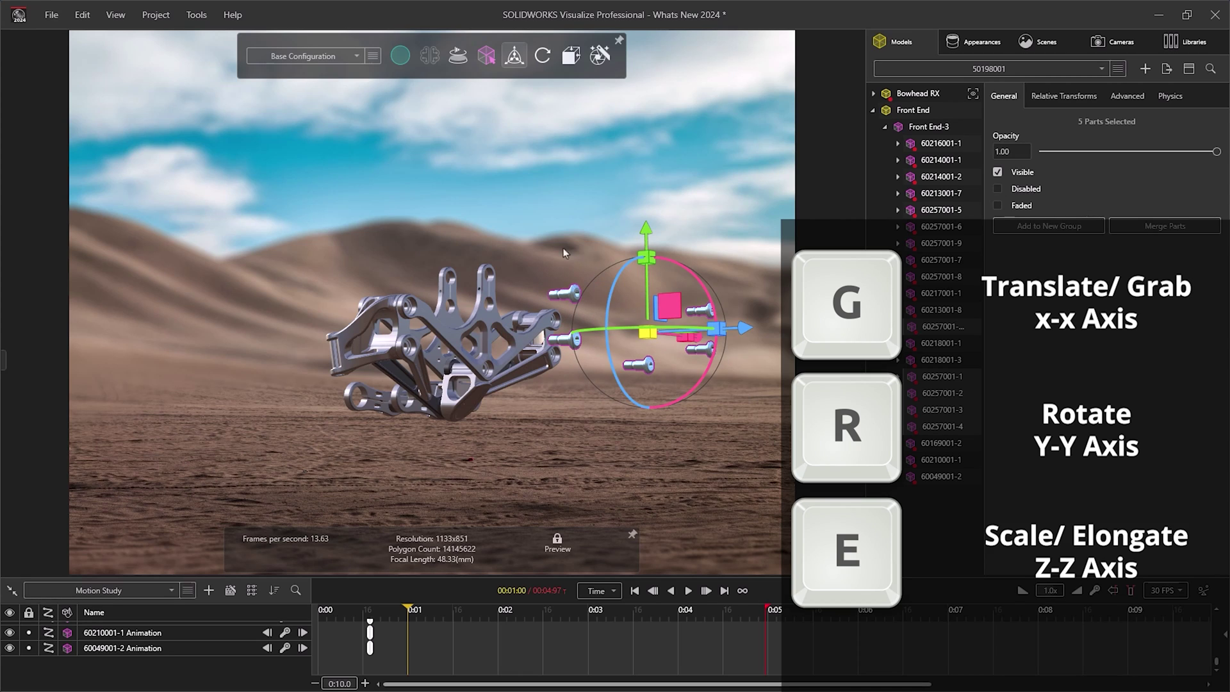
click(552, 233)
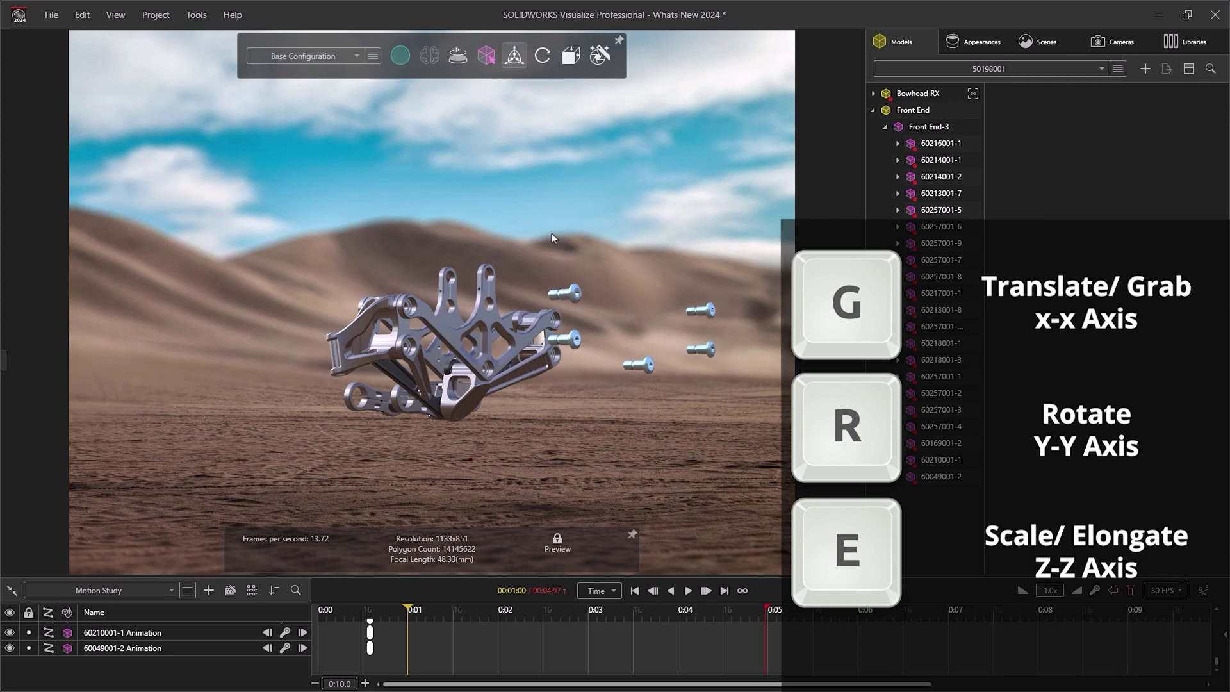
click(522, 343)
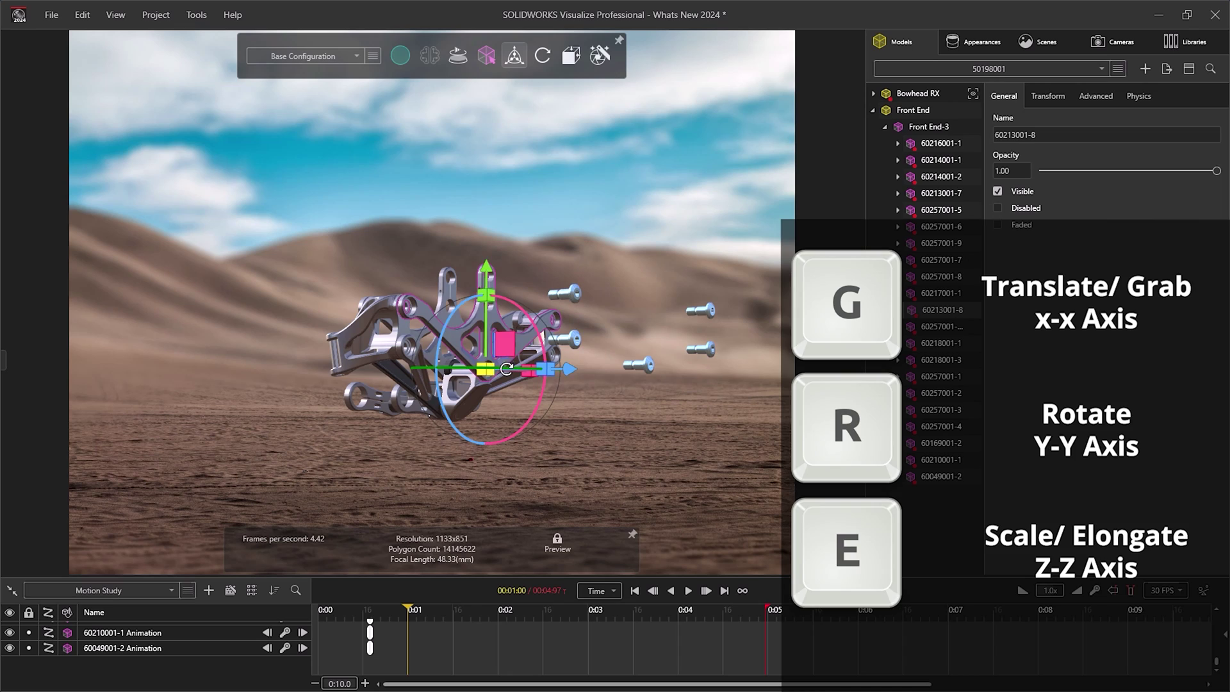
key(r)
click(482, 221)
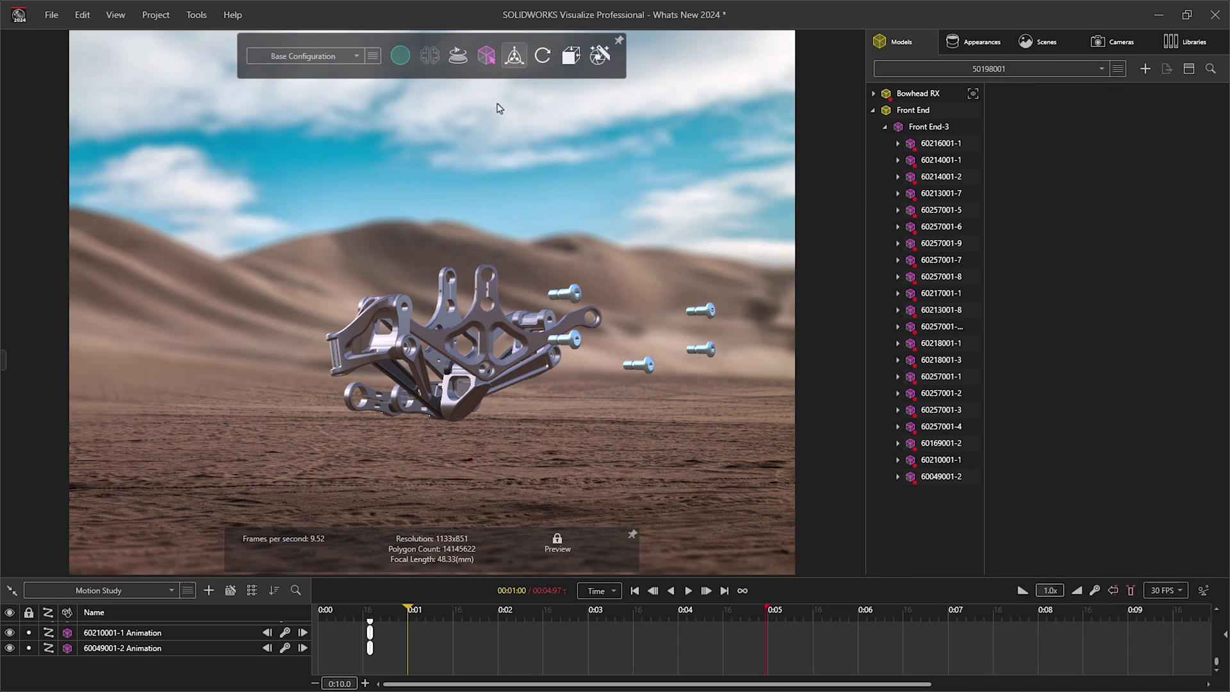
click(512, 331)
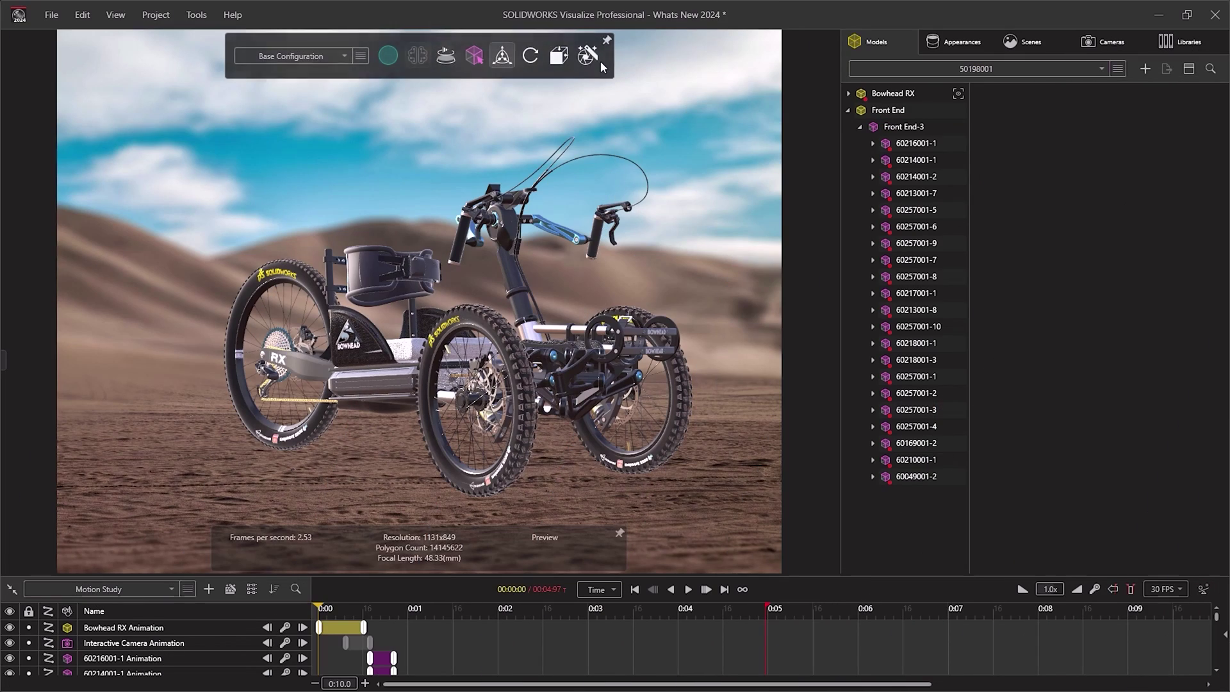
Set up a 4K High Quality PNG image render at 2878 × 2160 in the Render Wizard.
click(587, 56)
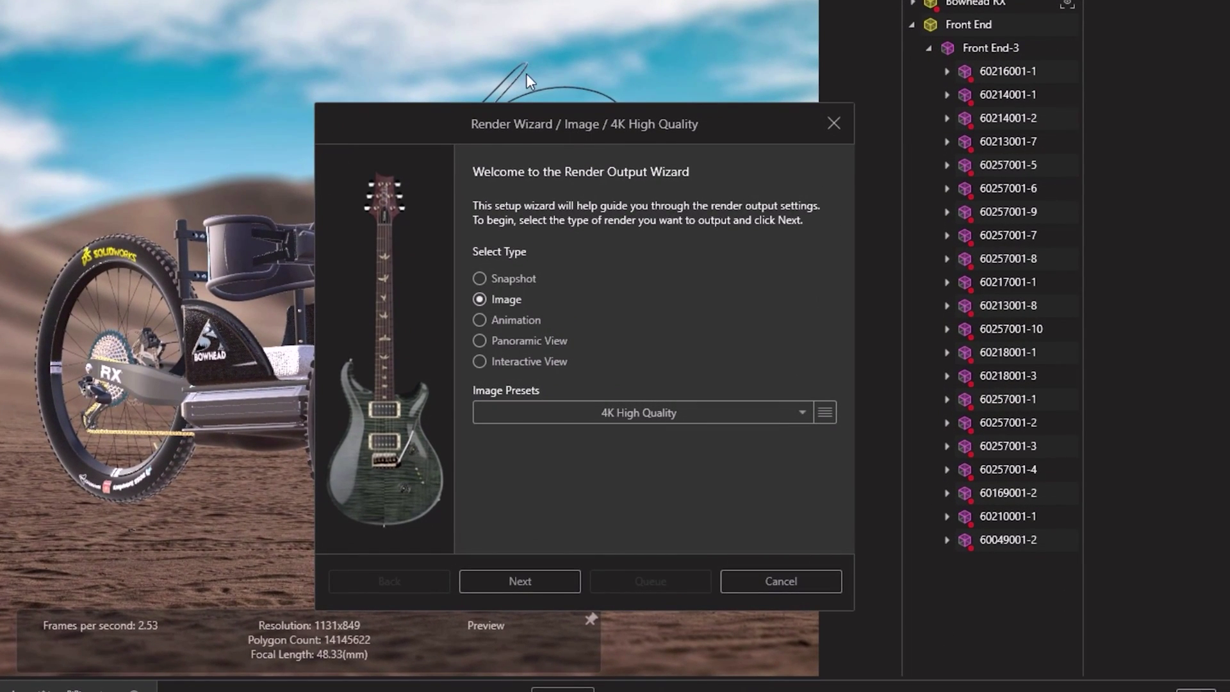
click(485, 412)
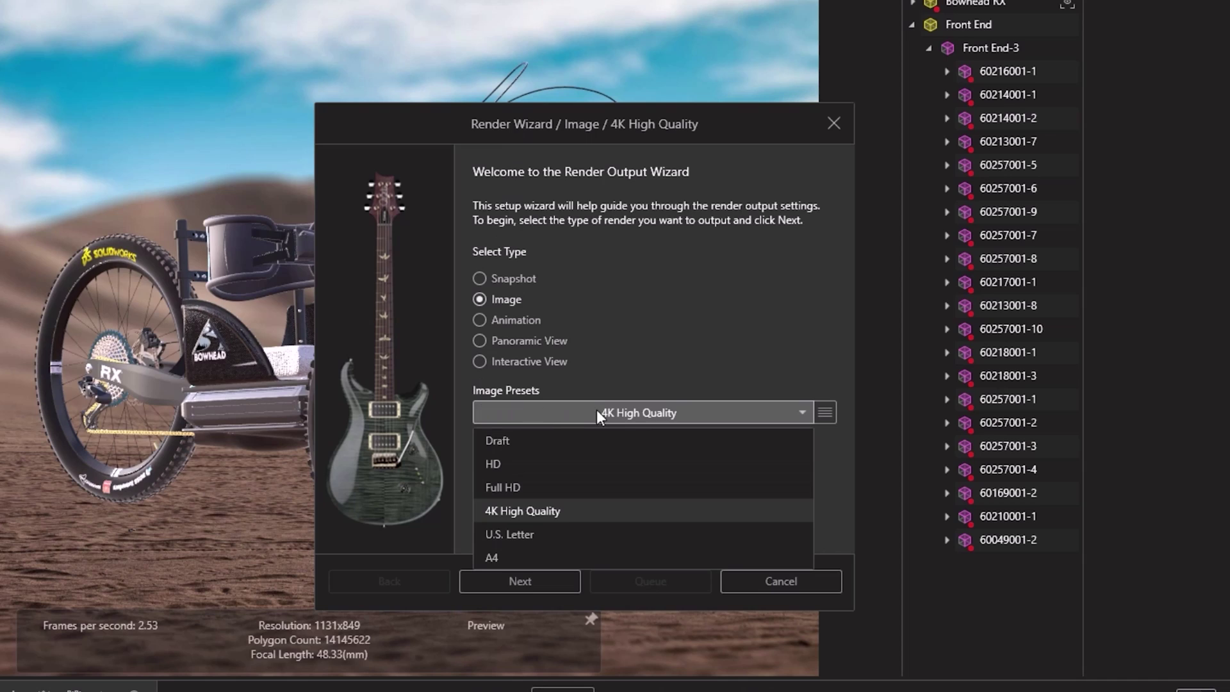
click(832, 409)
click(832, 409)
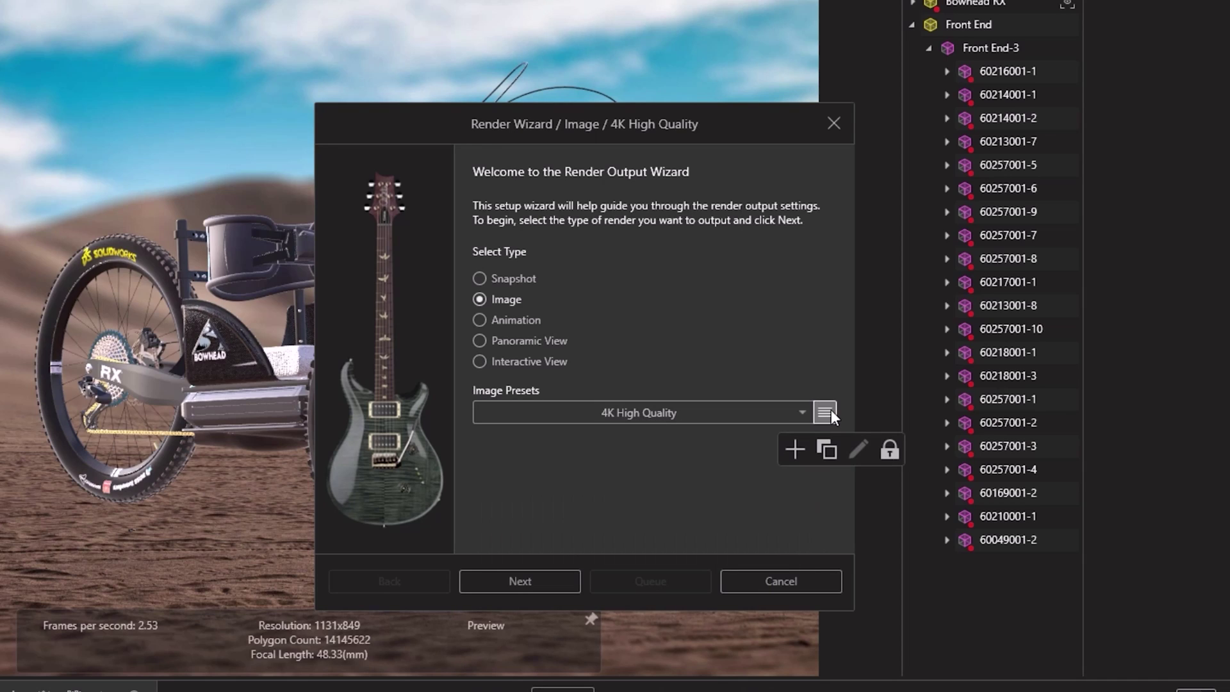
click(557, 576)
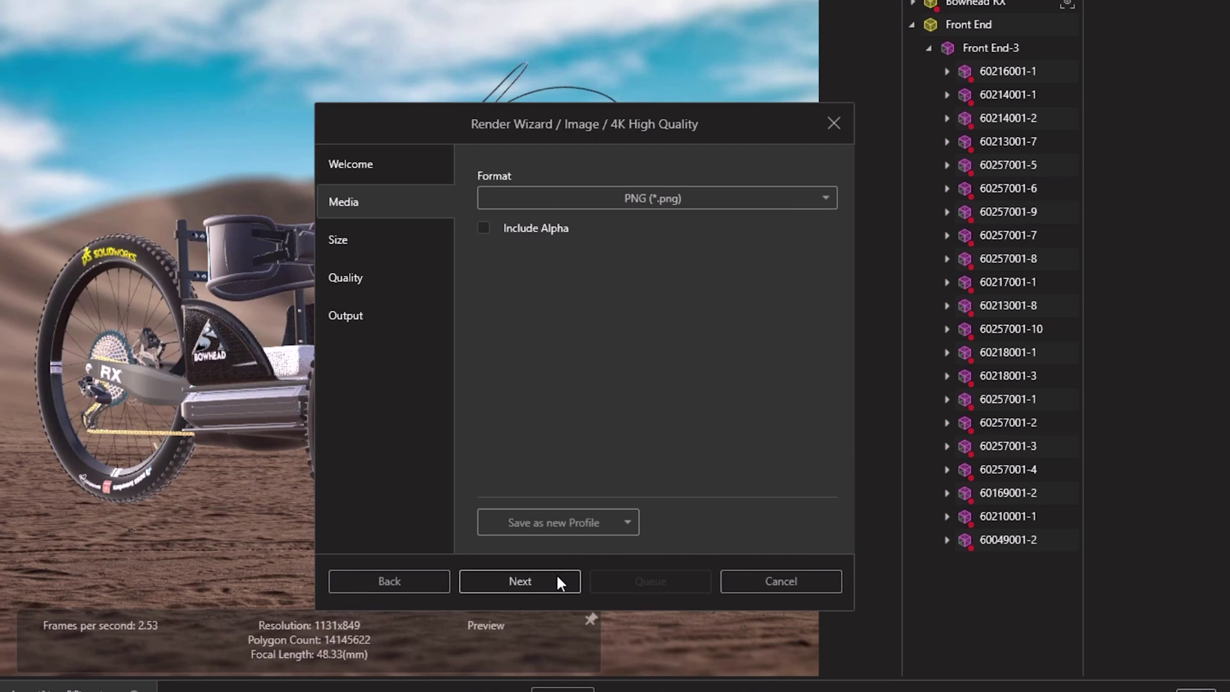
click(556, 575)
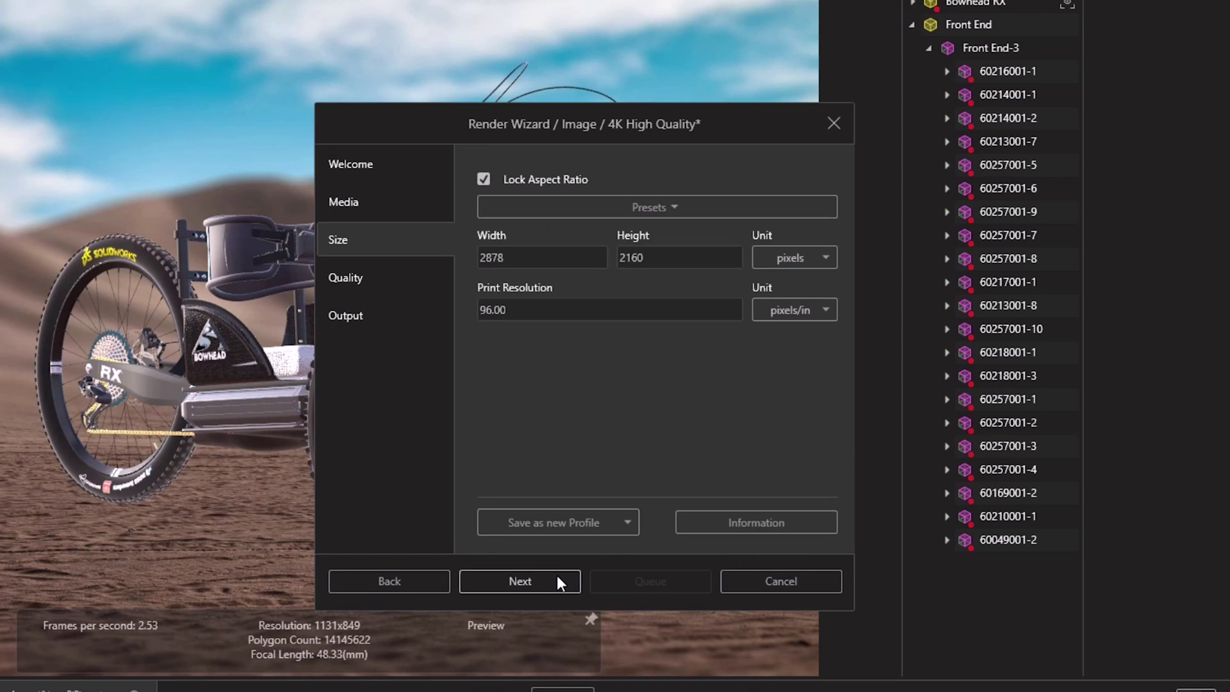
click(556, 575)
click(556, 576)
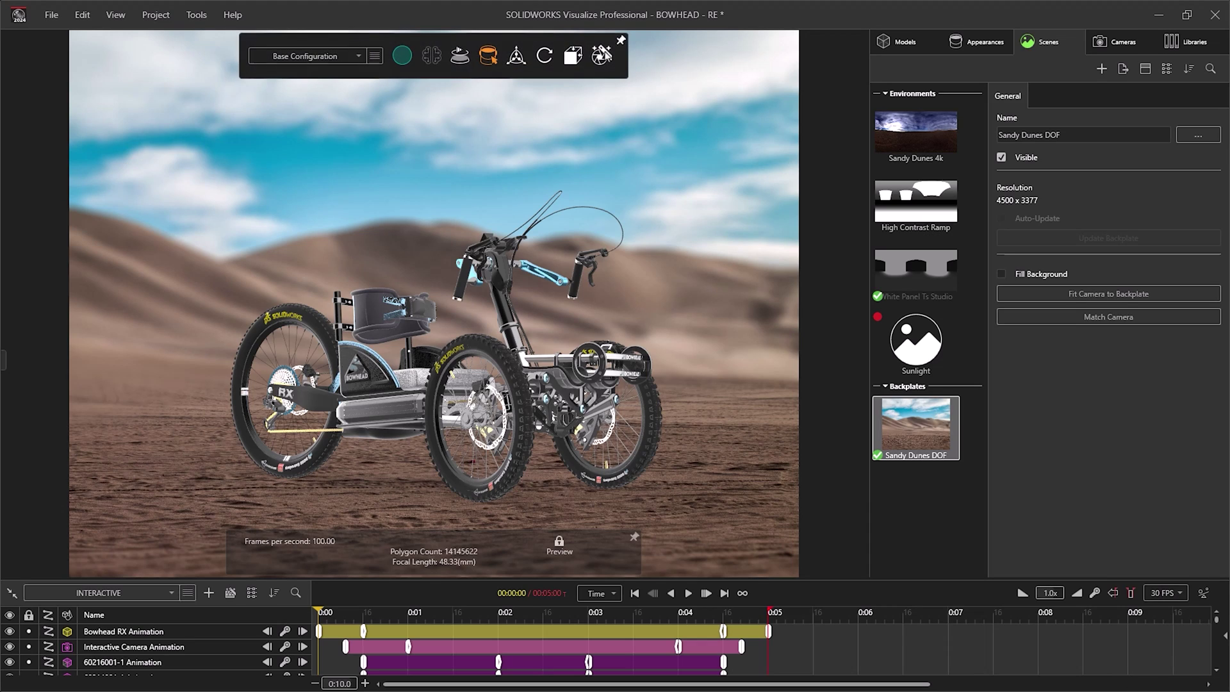
Set up an Interactive View render with Animation as the Interactive Image Type.
click(606, 59)
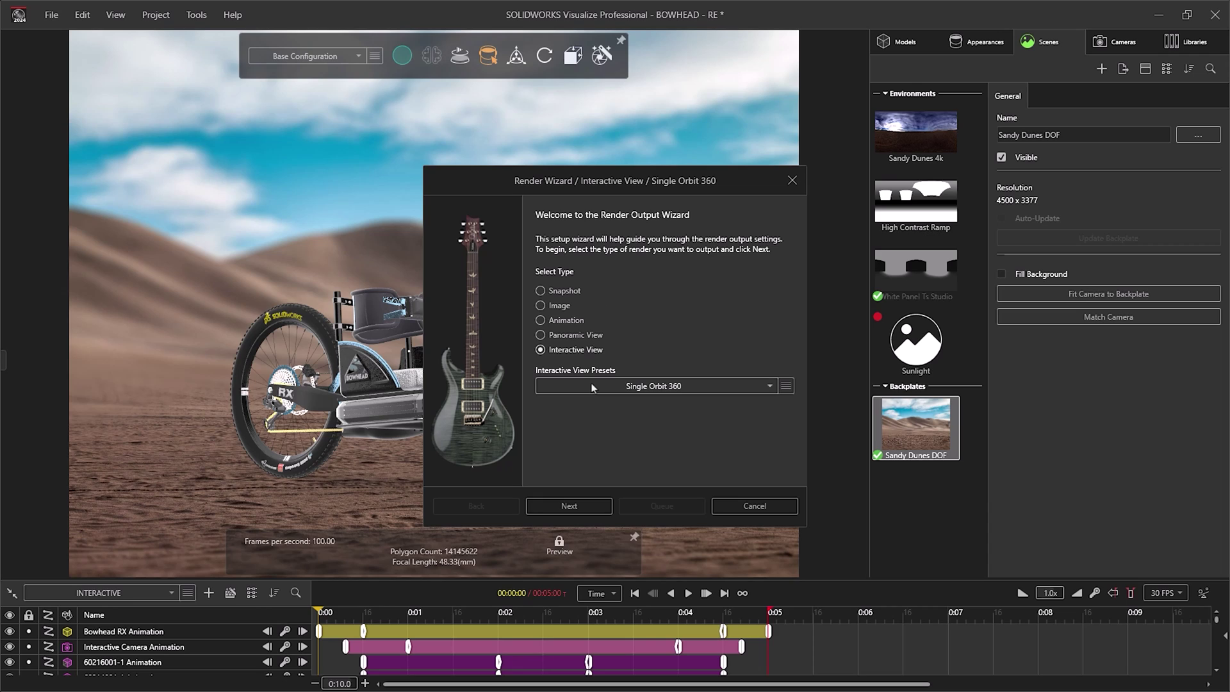
click(595, 509)
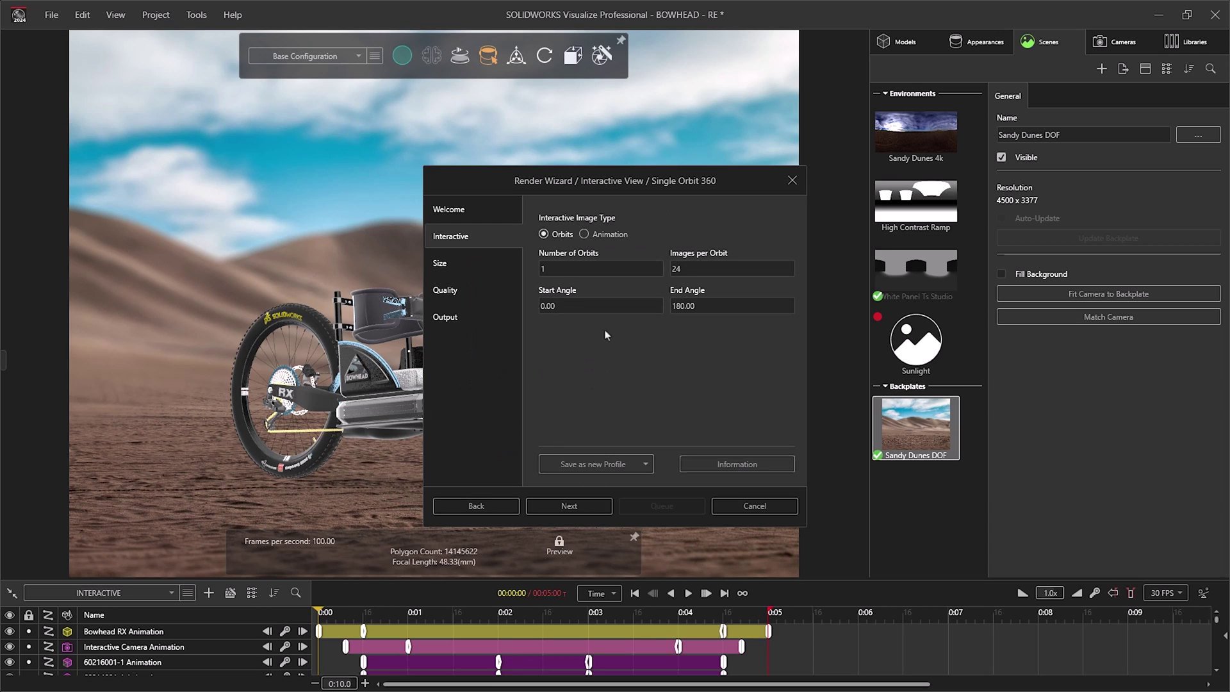
click(605, 237)
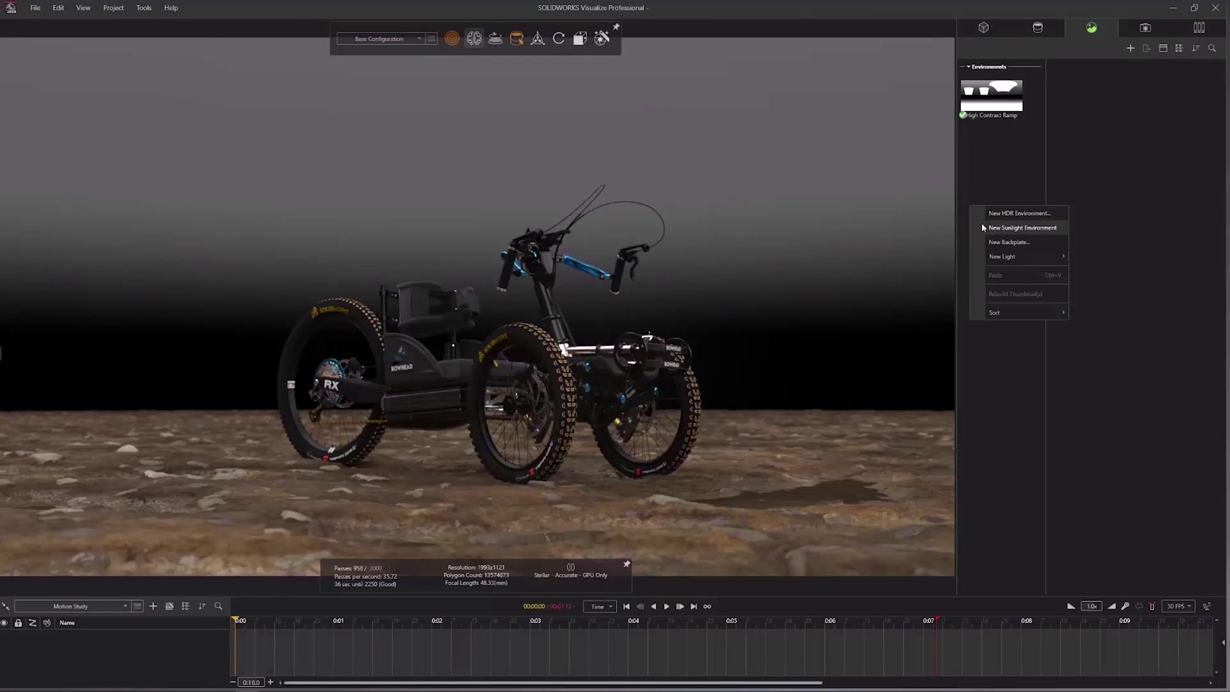
Add a Sunlight environment rotated to 234°, located in New York City, timed at sunrise.
click(979, 228)
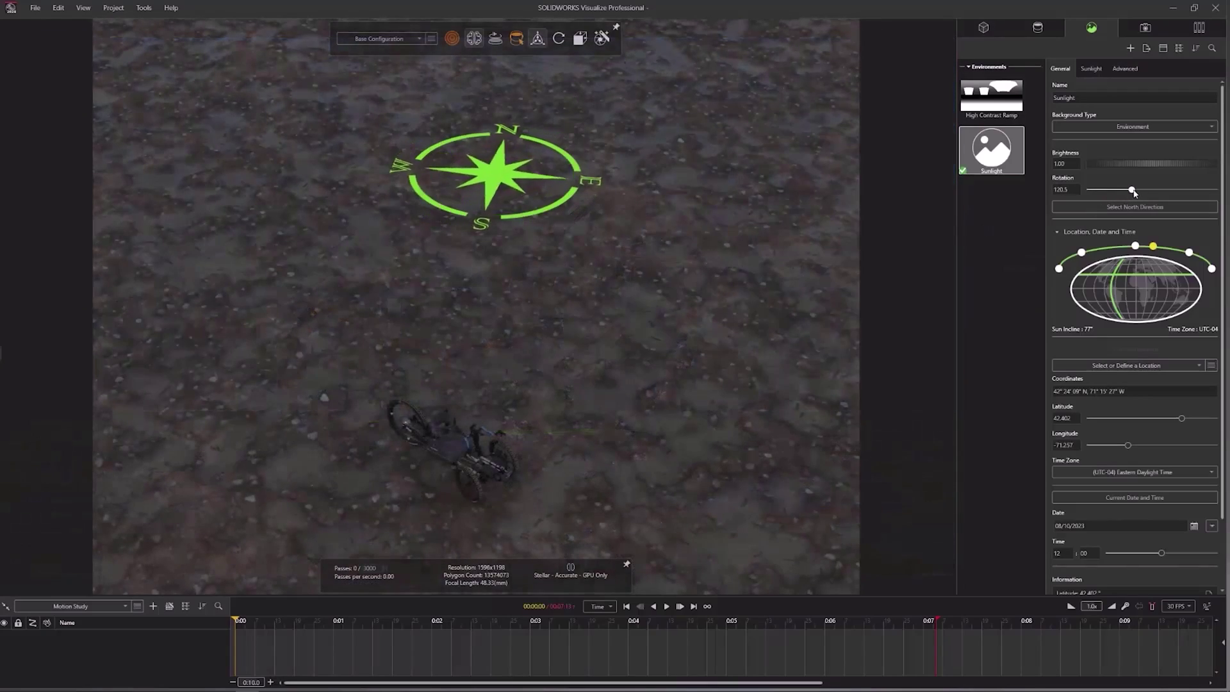
drag(1133, 191, 1152, 192)
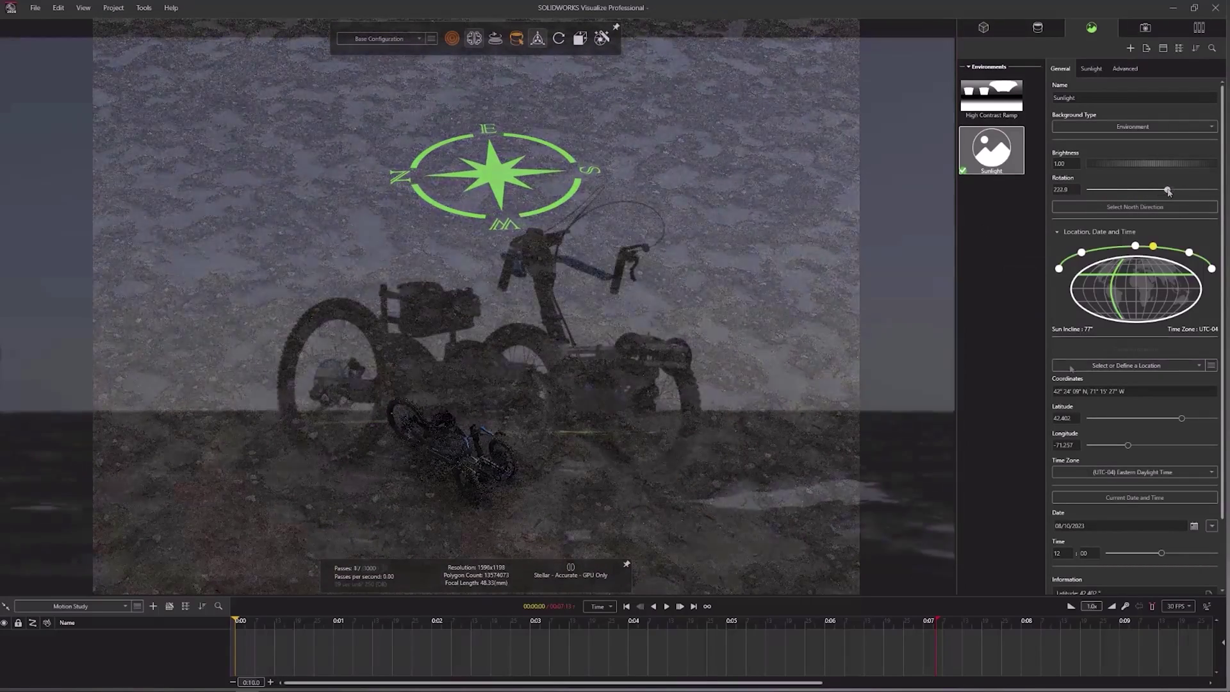
click(1071, 365)
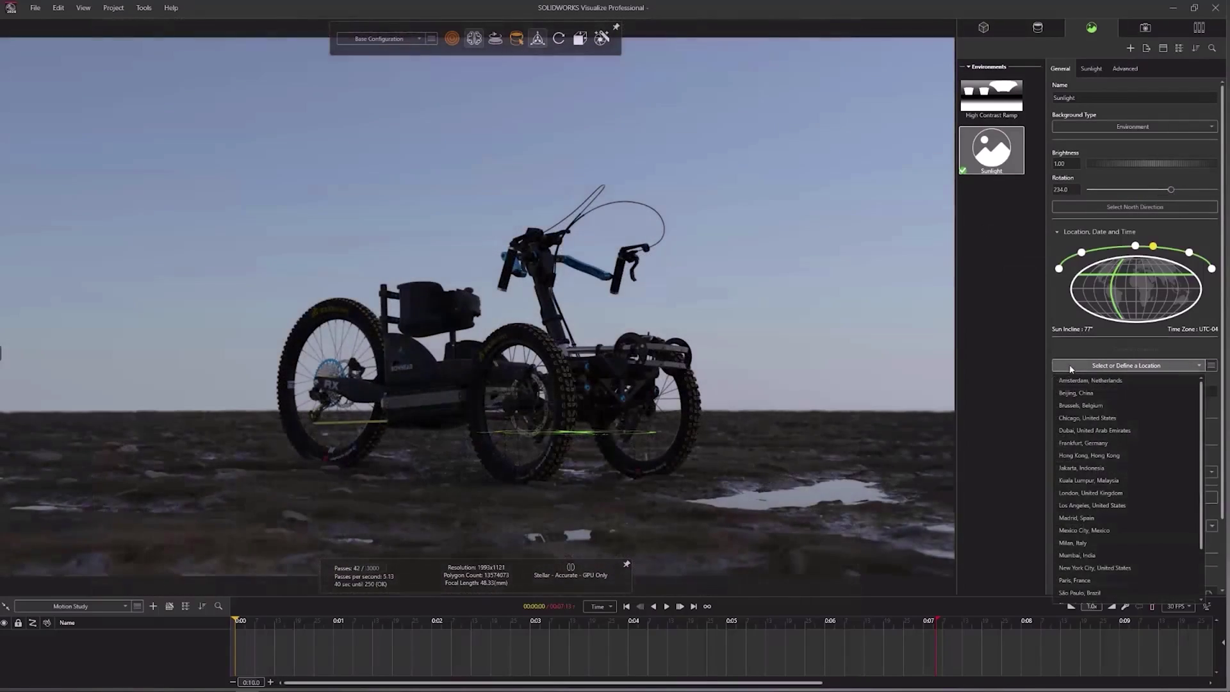
click(1104, 567)
scroll(1130, 486, down, 1)
drag(1166, 484, 1138, 484)
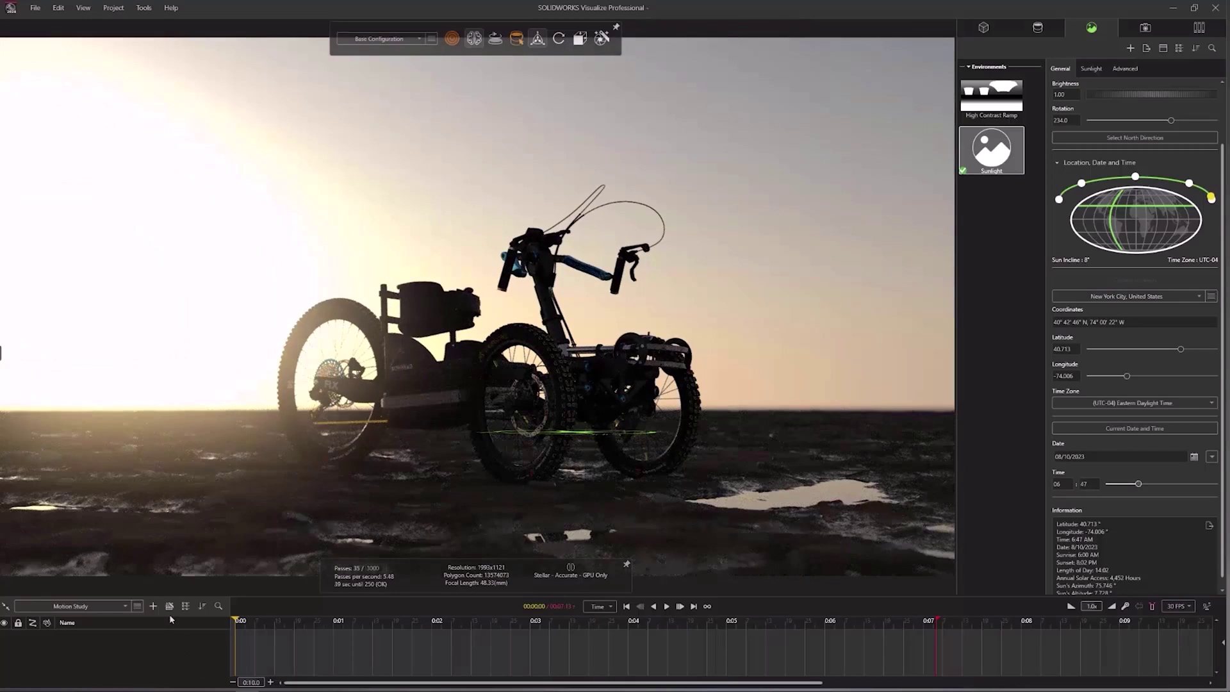
Pick a Sunlight animation with Fixed Date, Variable Time and Sunrise to sunset in the Animation Wizard.
click(170, 607)
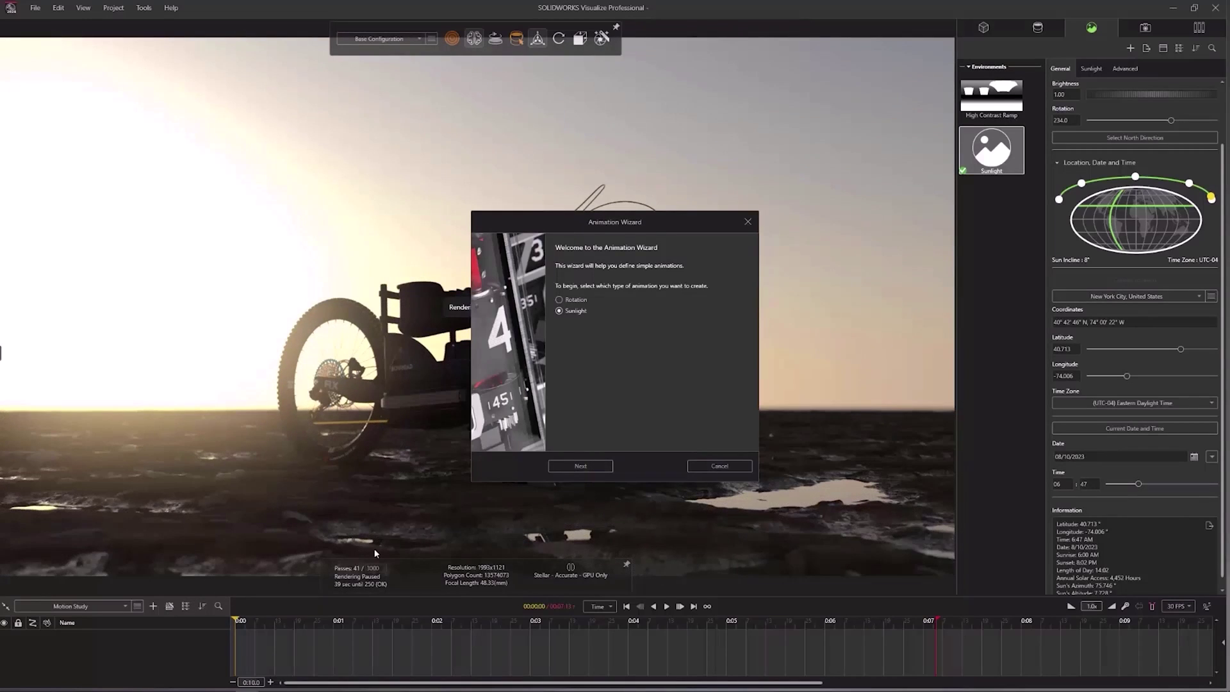
click(567, 472)
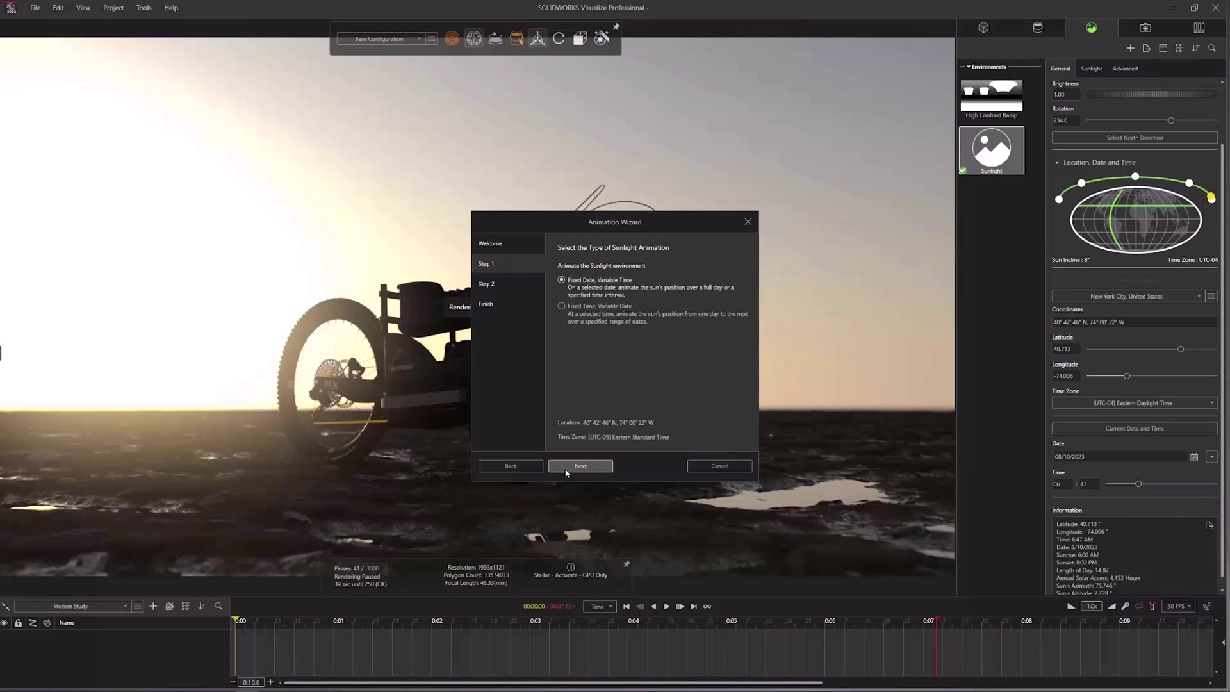
click(566, 472)
click(566, 472)
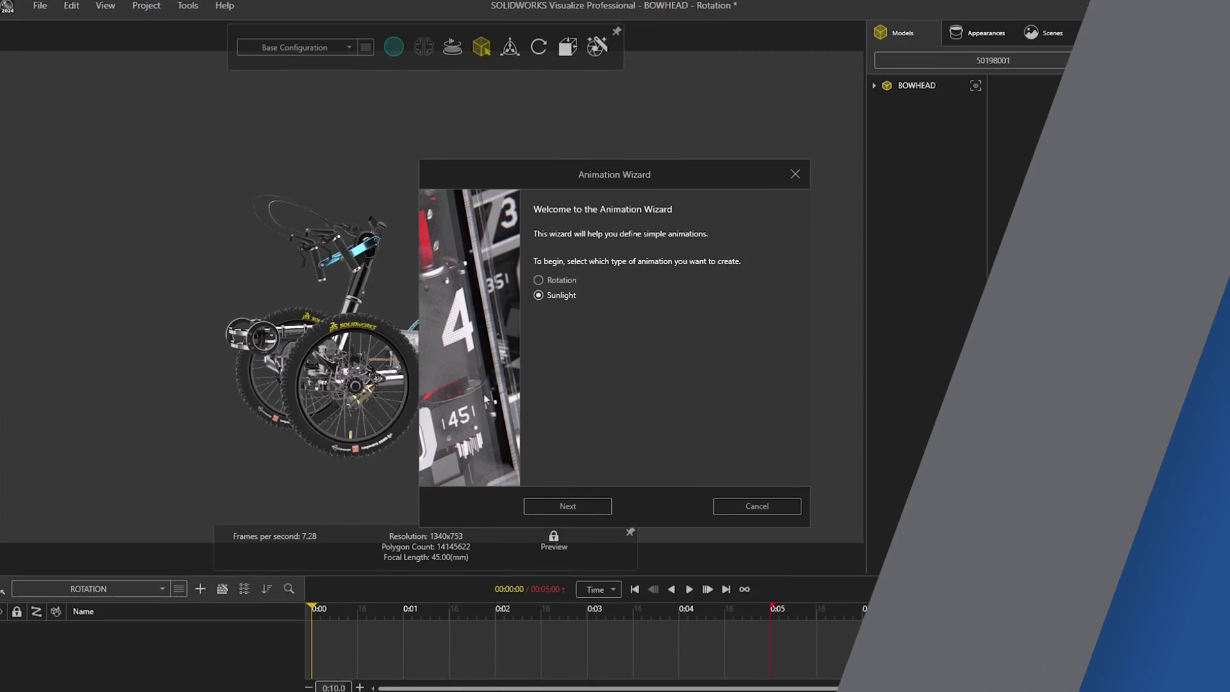
Create a -360° clockwise rotation animation, then begin the 08/10/2023 Sunlight animation.
click(537, 280)
click(567, 506)
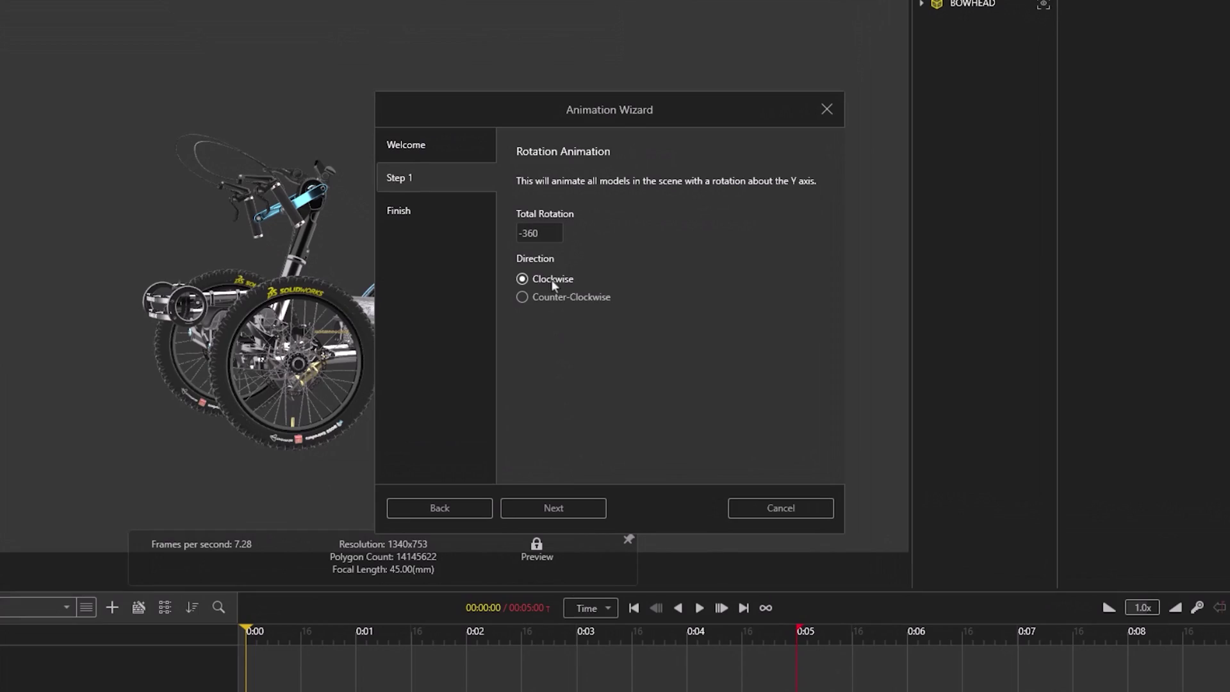
click(580, 508)
click(634, 508)
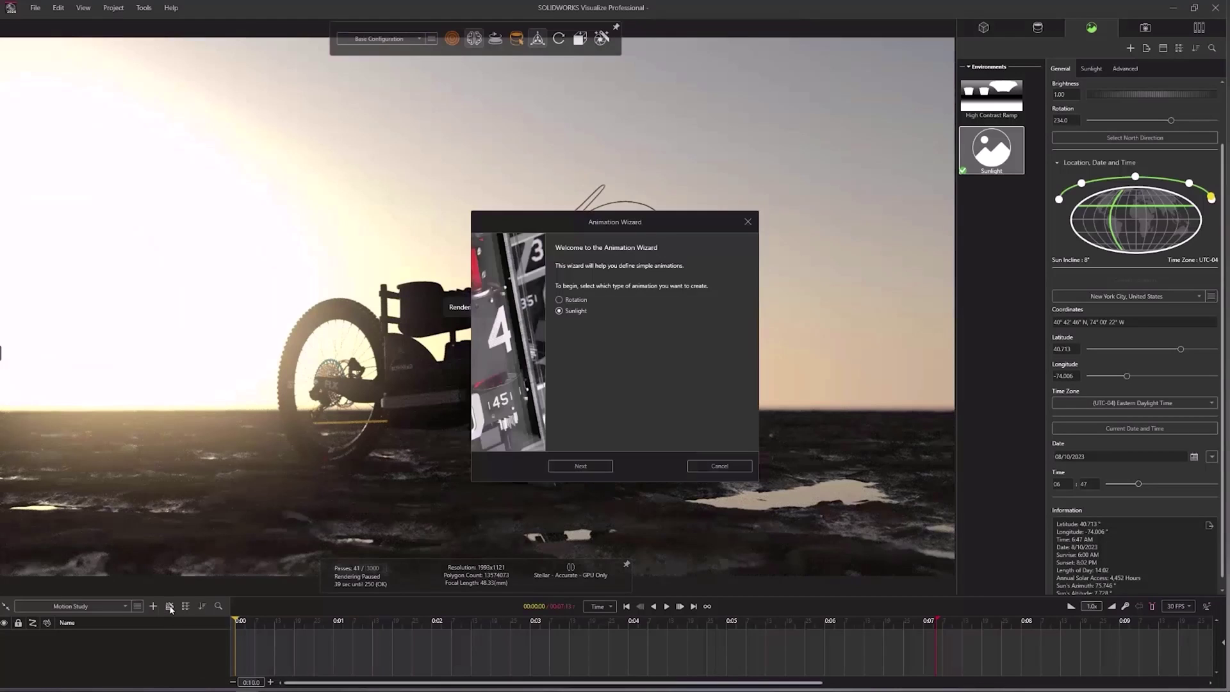
click(566, 469)
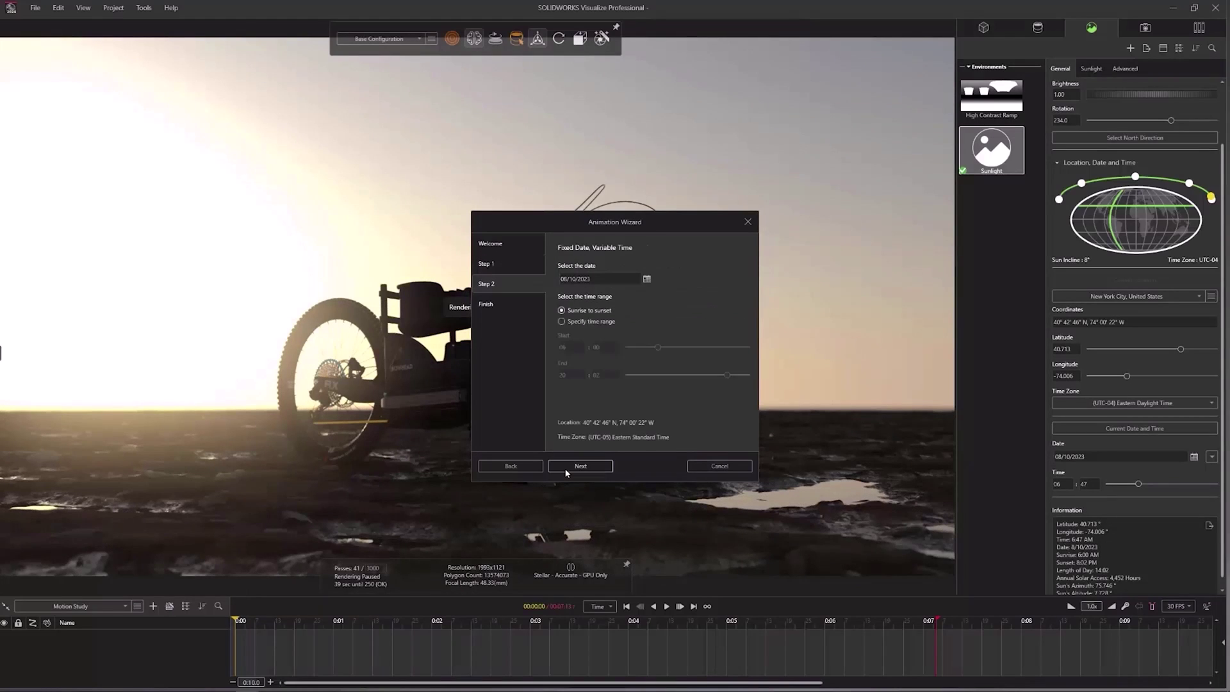